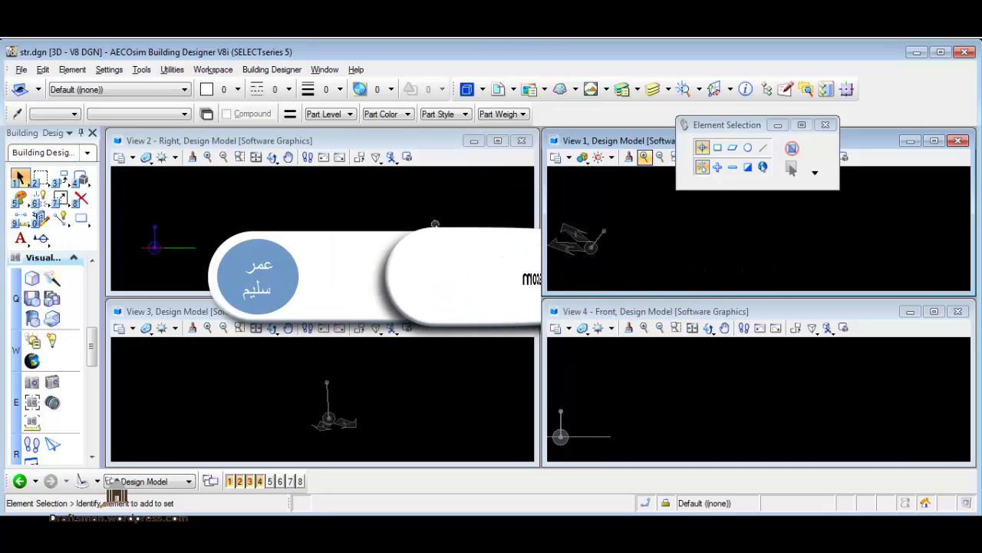
- Close Views 4, 3 and 2, then maximize View 1 to fill the whole workspace
click(260, 482)
click(250, 481)
click(240, 481)
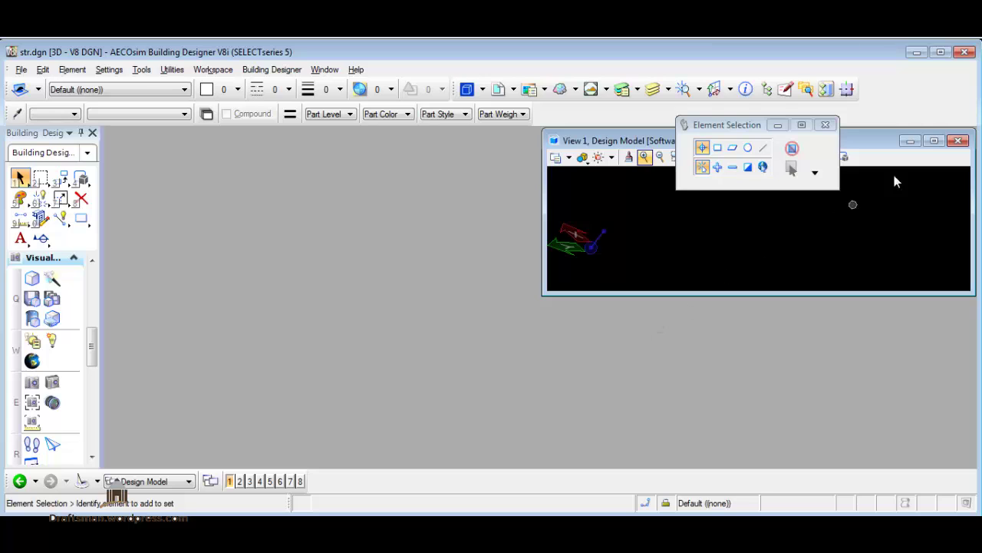
click(935, 141)
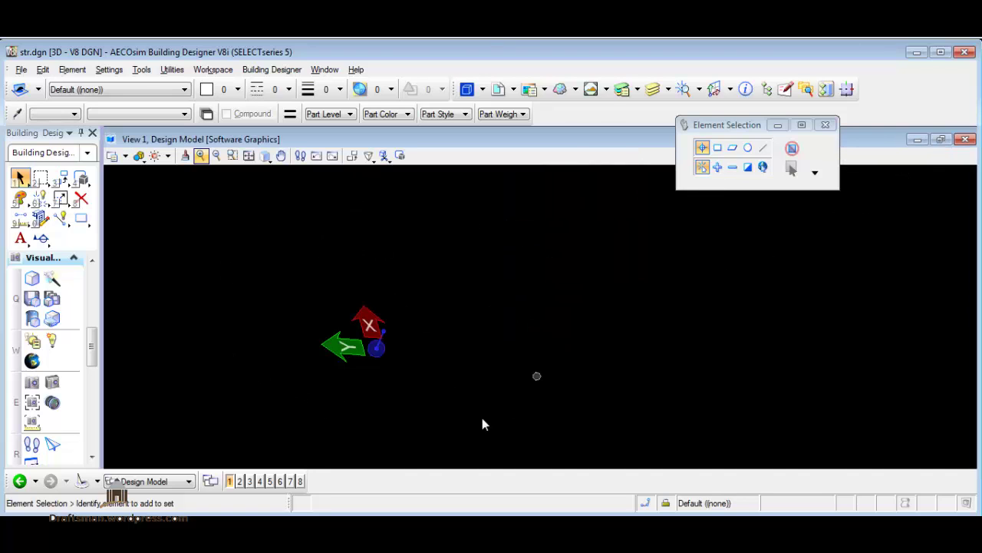
- Rotate View 1 to Top, pan the triad central, switch to Isometric, and scroll the task panel to Solid Modeling
click(267, 158)
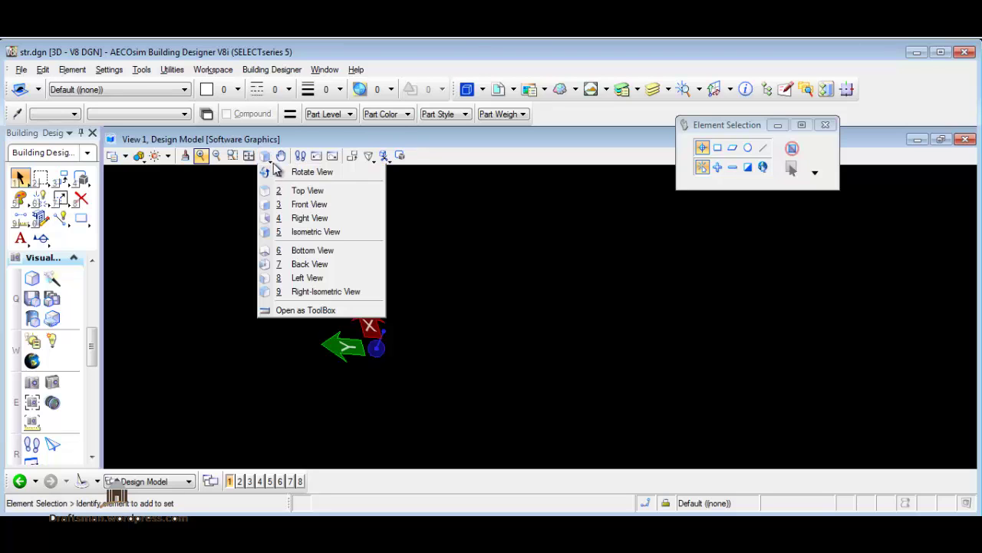
click(301, 191)
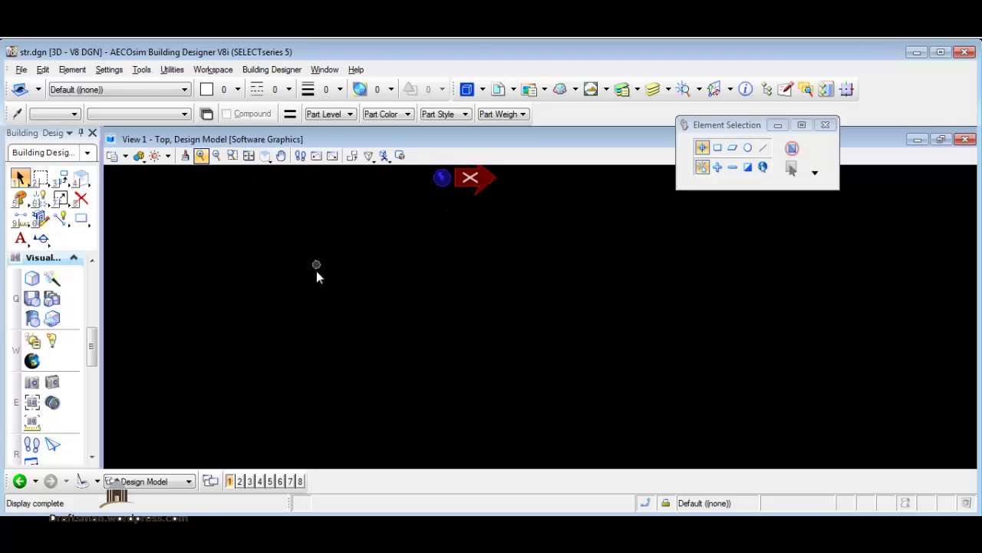
middle_drag(386, 261, 200, 381)
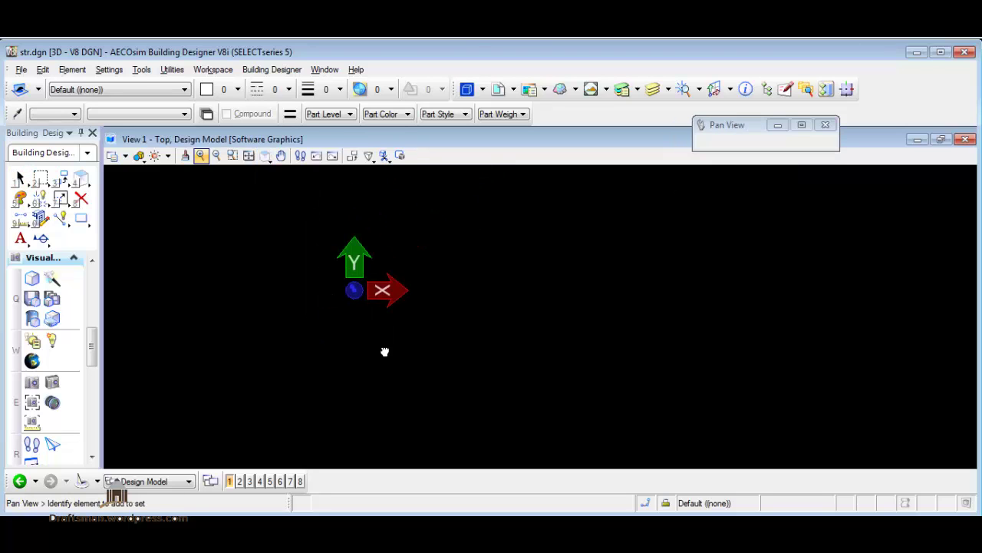
click(265, 159)
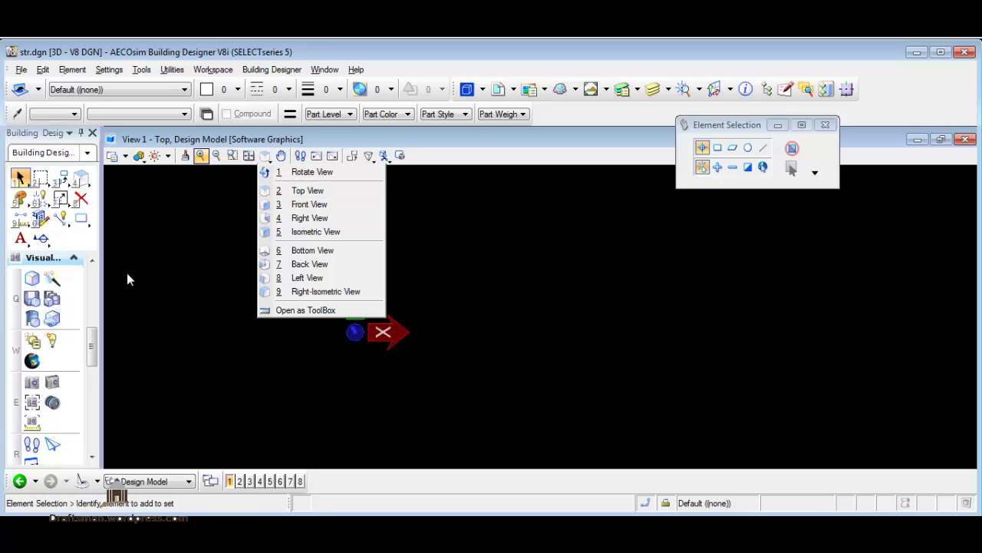
click(307, 232)
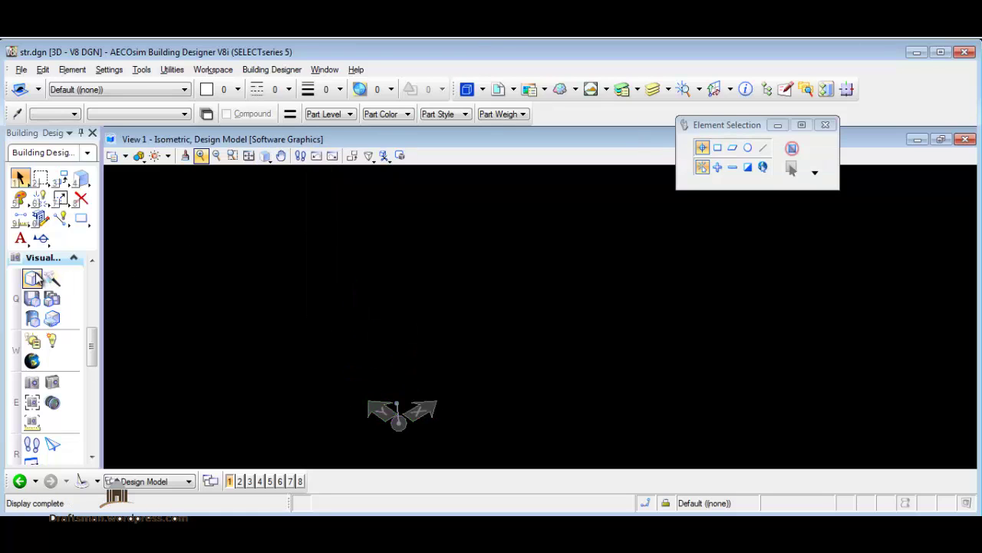
click(90, 292)
drag(92, 294, 86, 327)
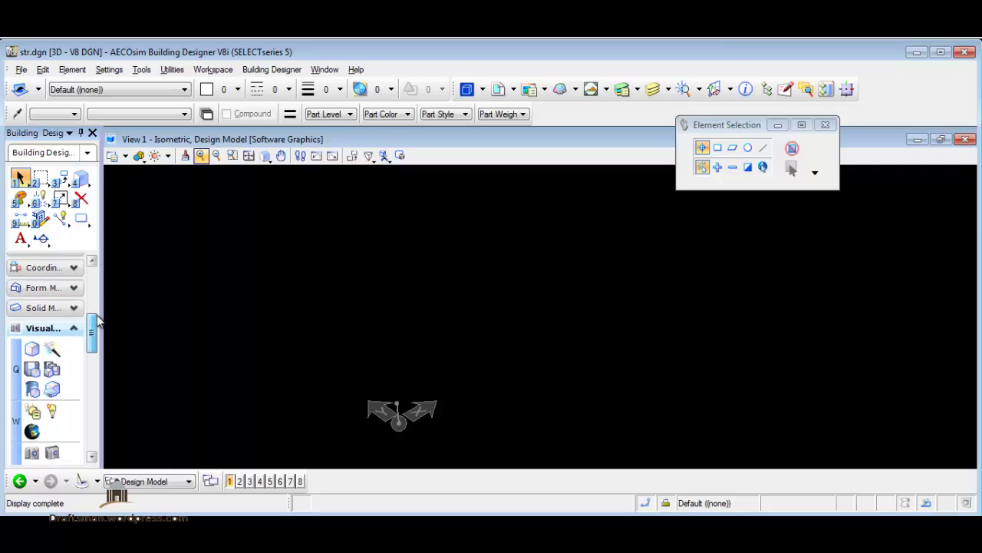
- Draw a 647:5 3/4 by 470:6 3/8 by 506:8 1/2 slab solid with four picked points
click(66, 359)
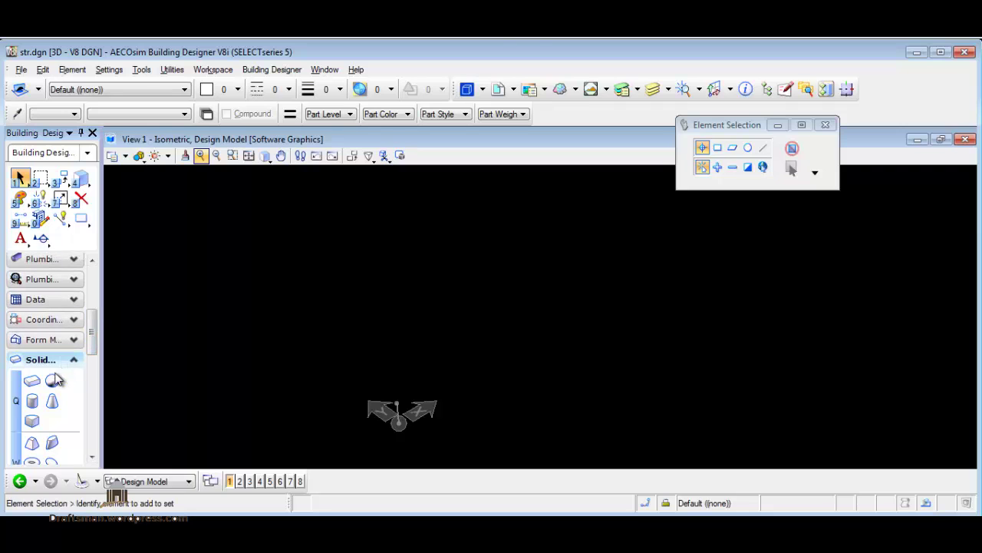
click(32, 381)
click(358, 435)
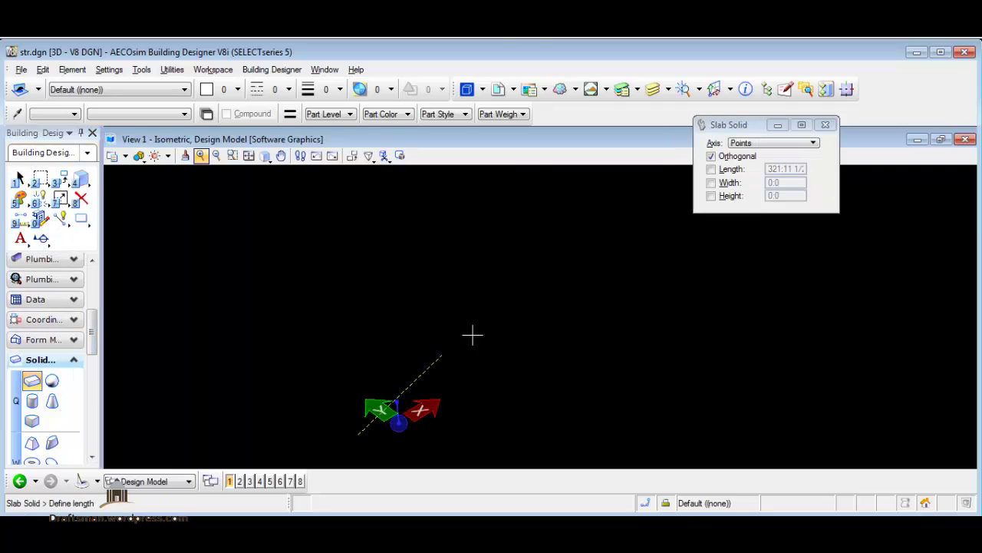
click(579, 318)
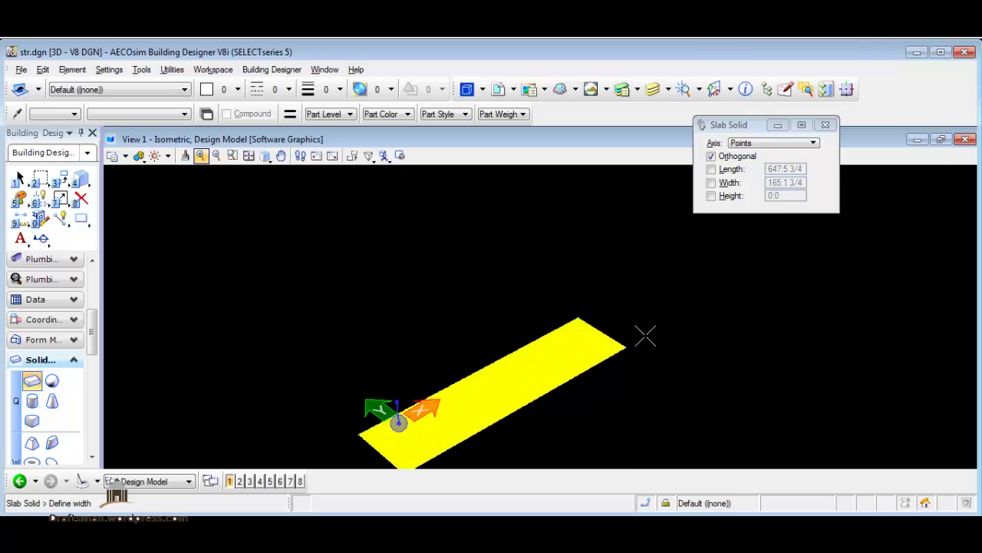
click(744, 391)
click(623, 244)
- Zoom and pan onto the new box, then view it from the Top, centred
scroll(393, 313, down, 7)
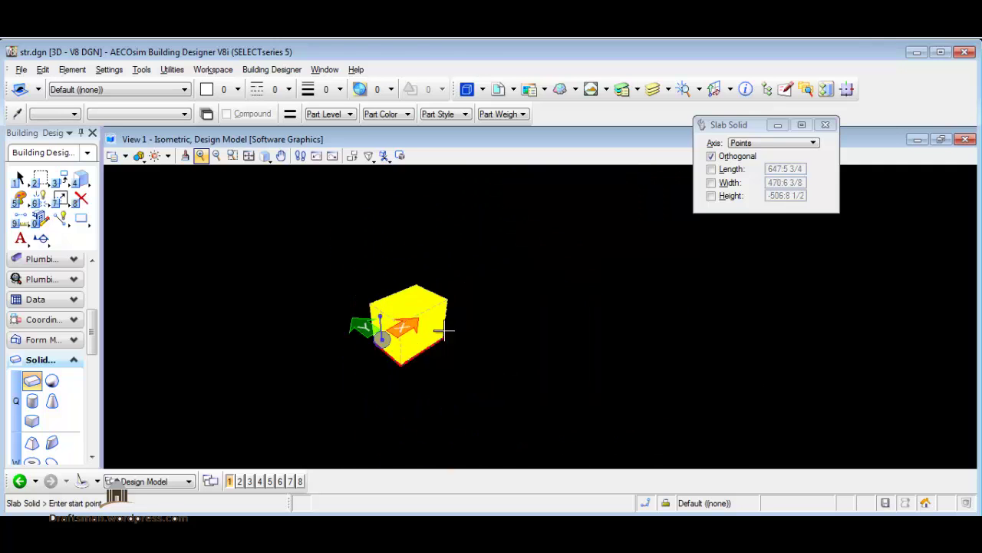
scroll(406, 318, up, 5)
middle_drag(410, 328, 432, 322)
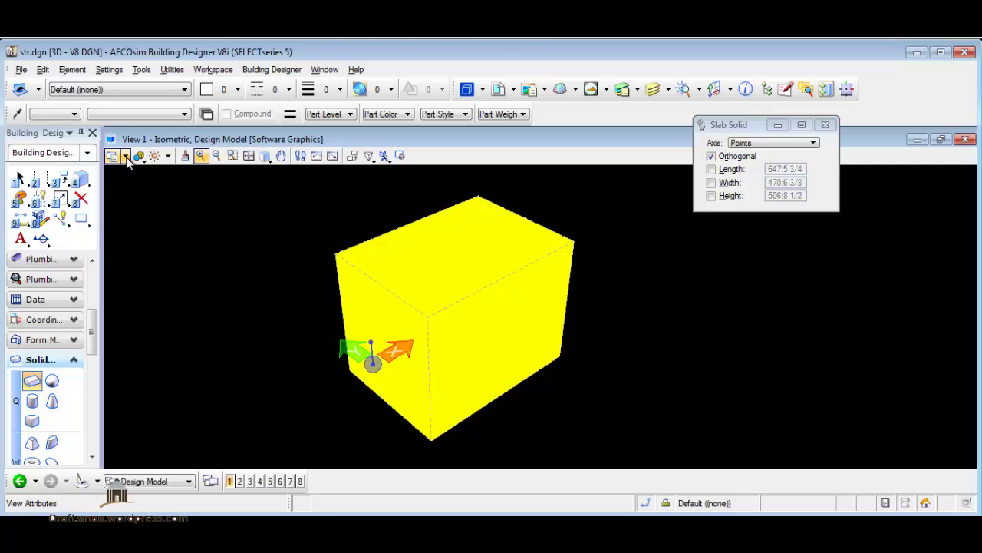
scroll(338, 320, up, 3)
middle_drag(430, 366, 332, 318)
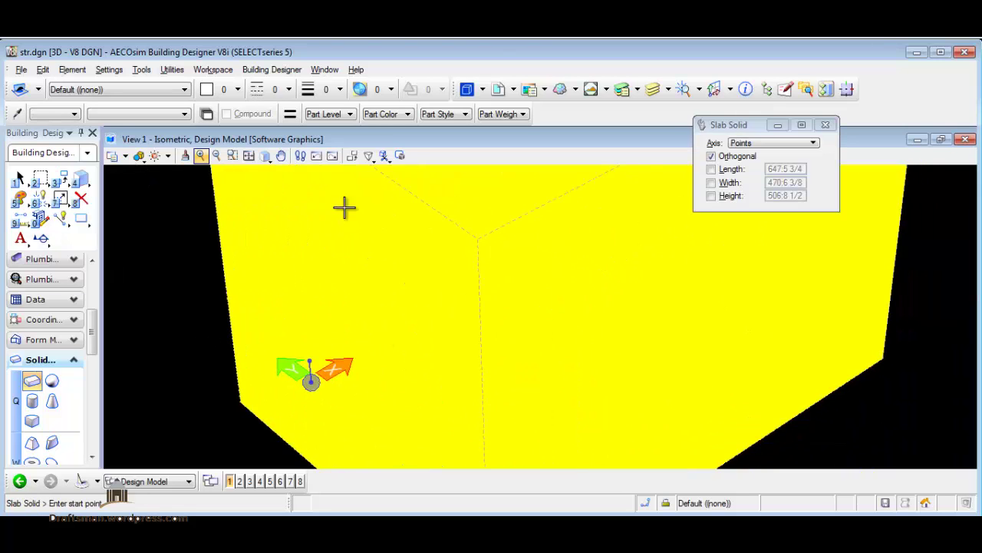
drag(266, 158, 300, 190)
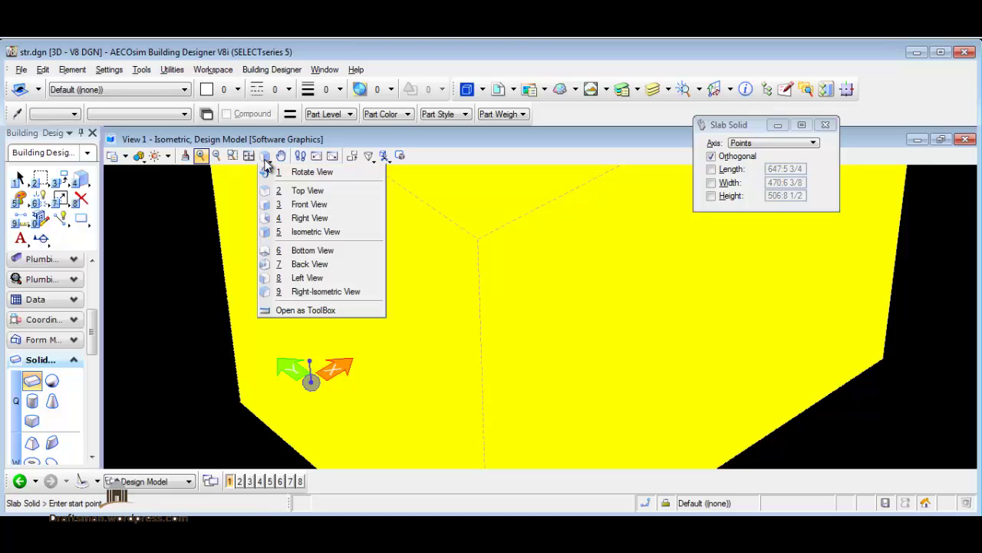
scroll(299, 351, down, 3)
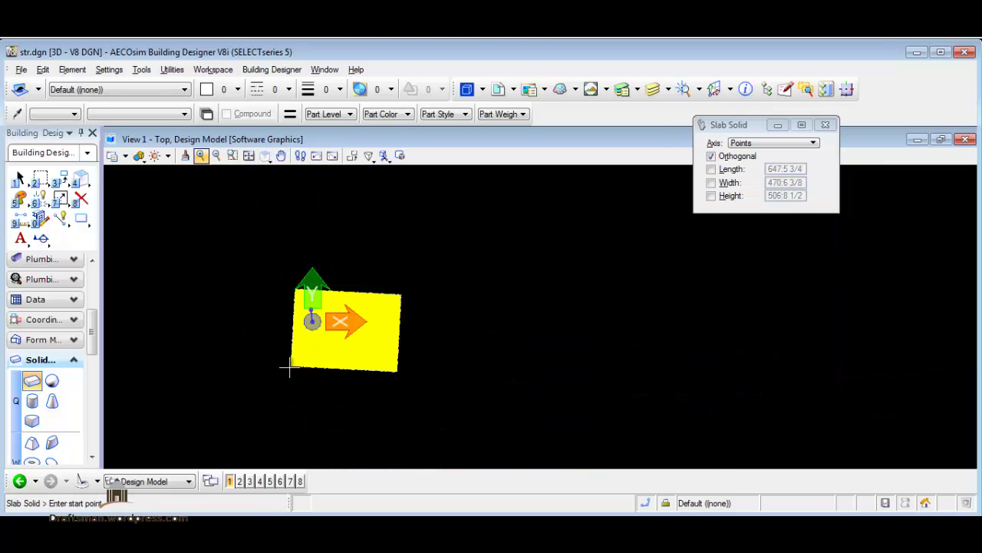
middle_drag(276, 333, 293, 298)
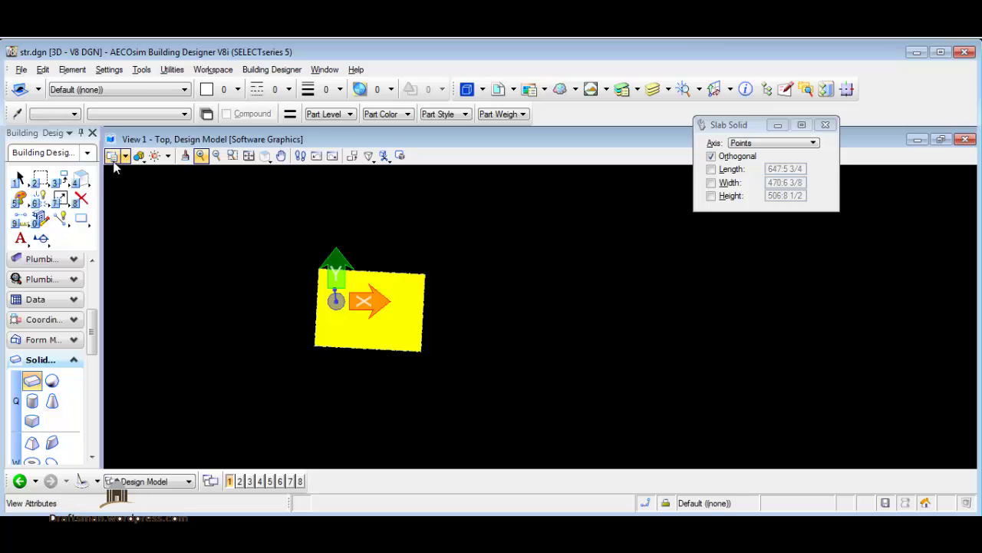
click(114, 157)
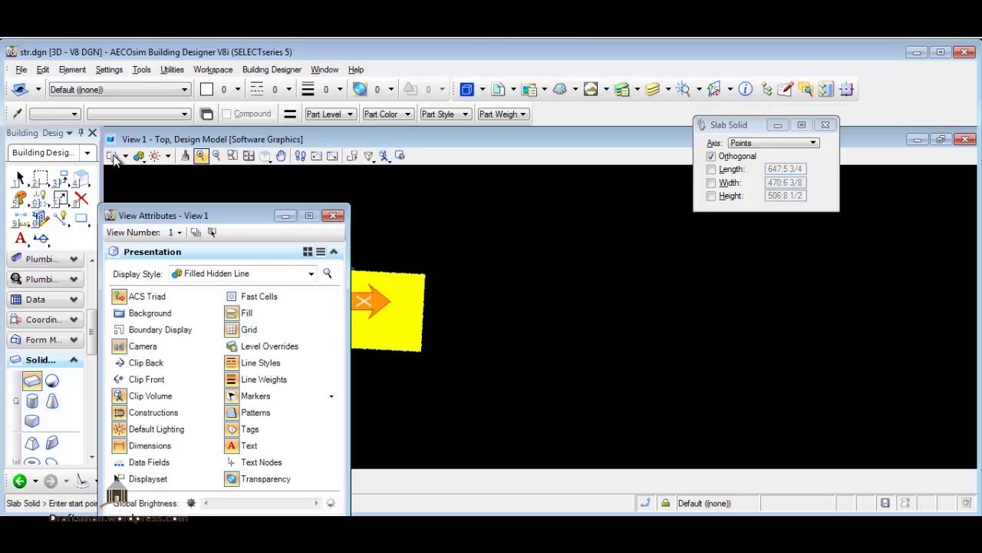
click(258, 327)
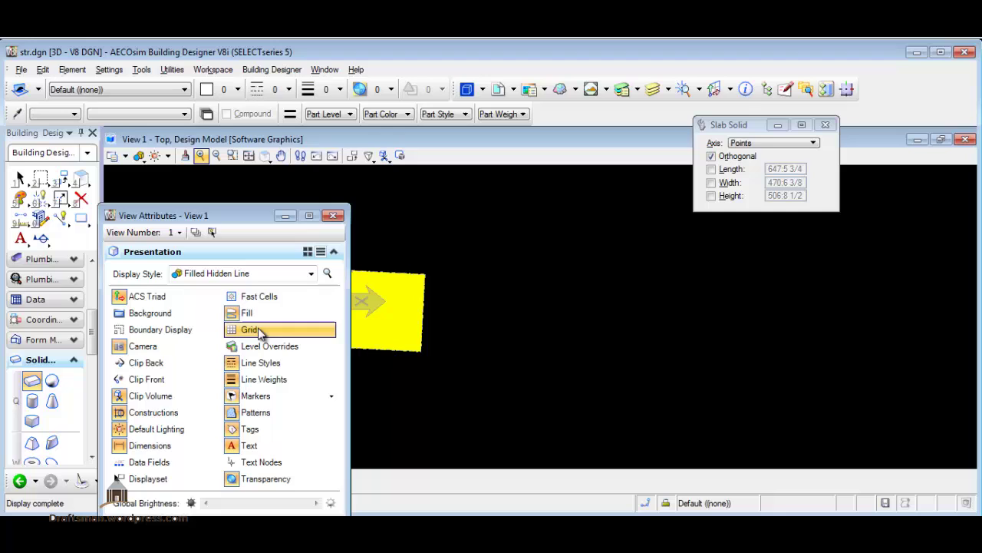
click(162, 319)
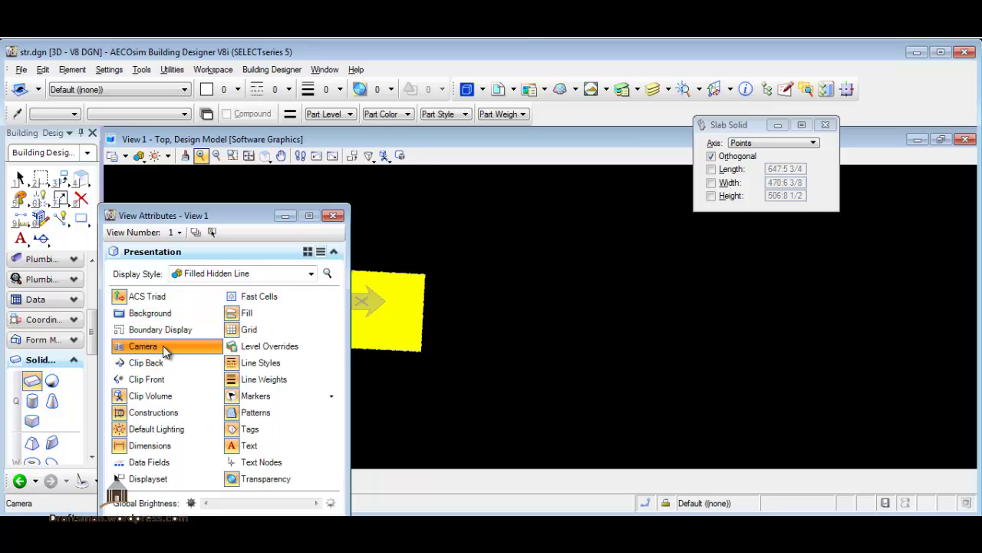
click(163, 345)
click(163, 345)
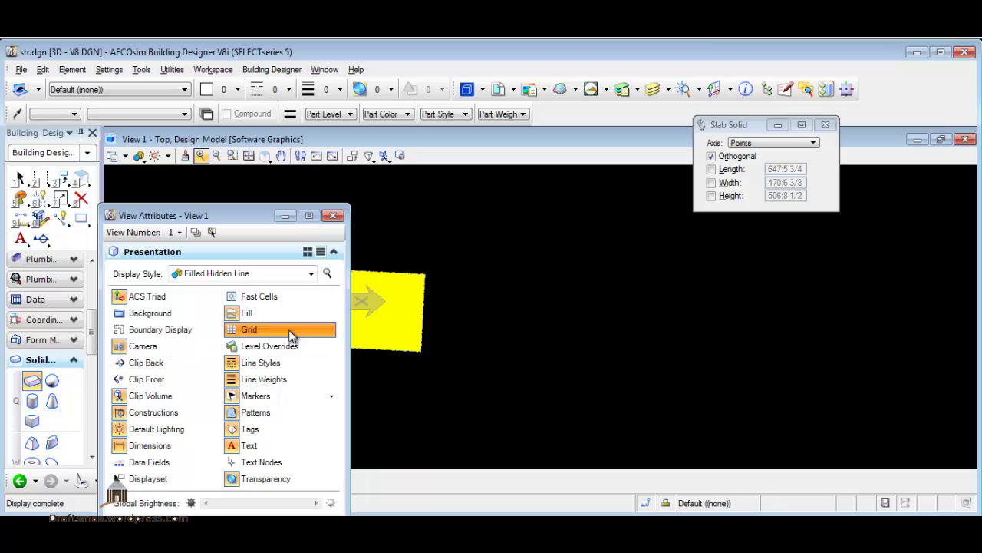
click(268, 445)
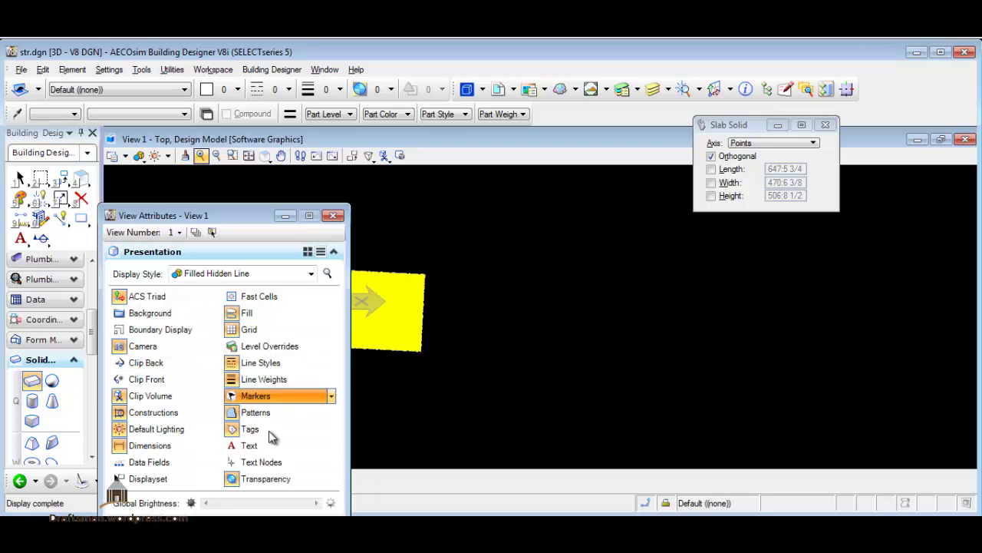
click(181, 447)
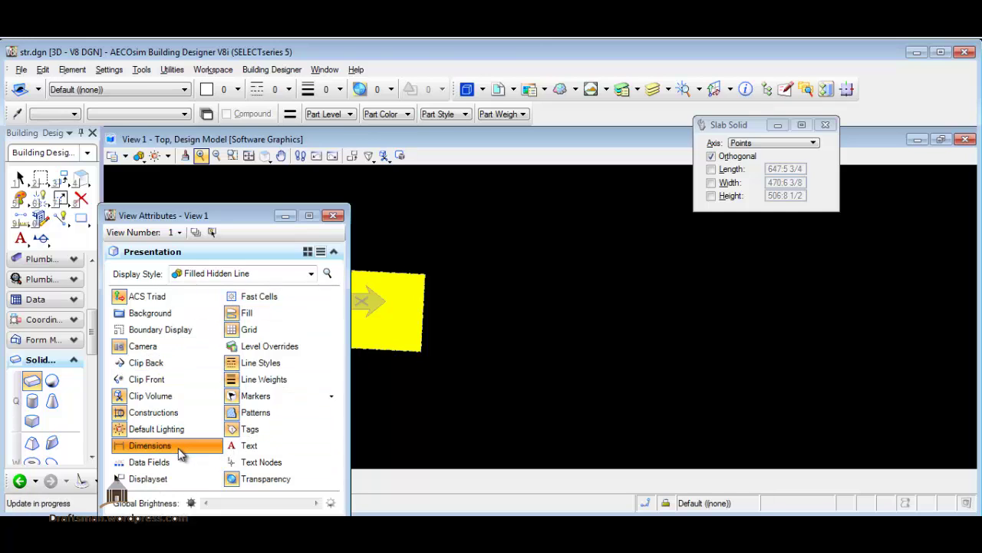
click(333, 217)
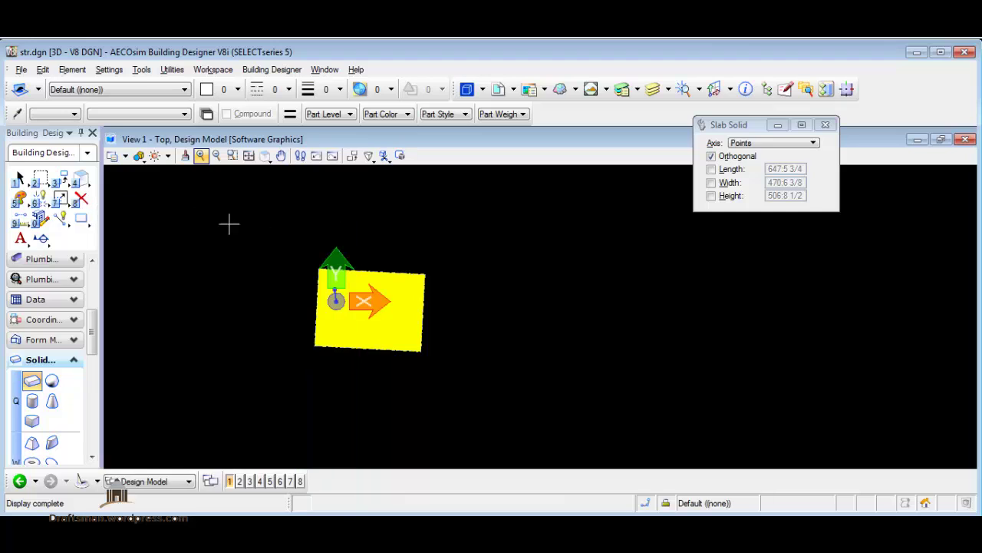
- Preview the box as Wireframe, then in the Filled Hidden Line Modeling style
click(141, 157)
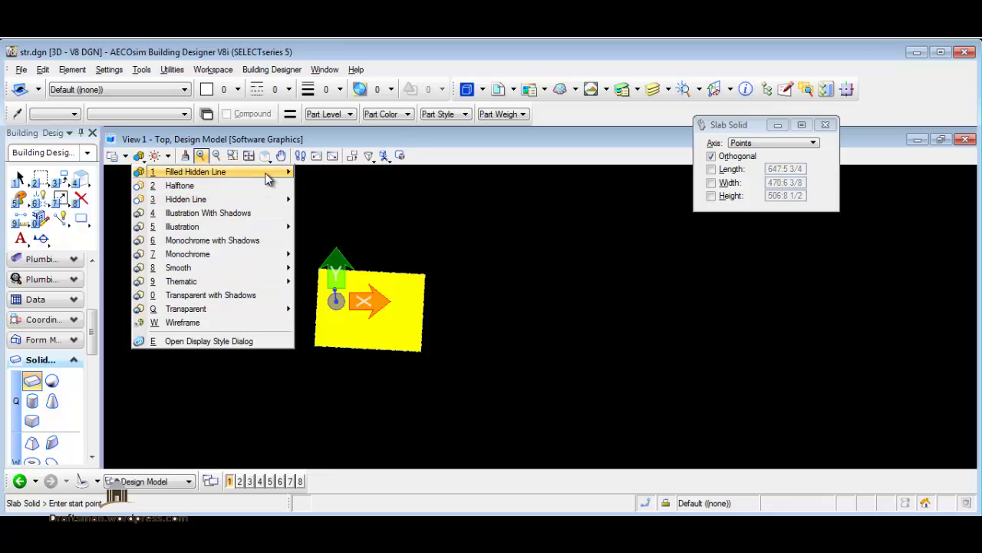
click(252, 322)
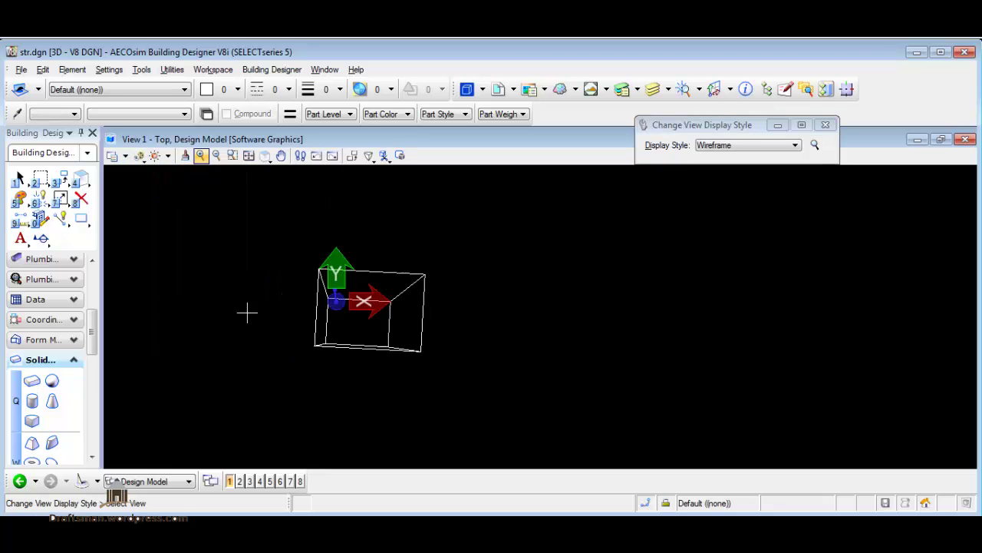
click(141, 159)
mouse_move(195, 172)
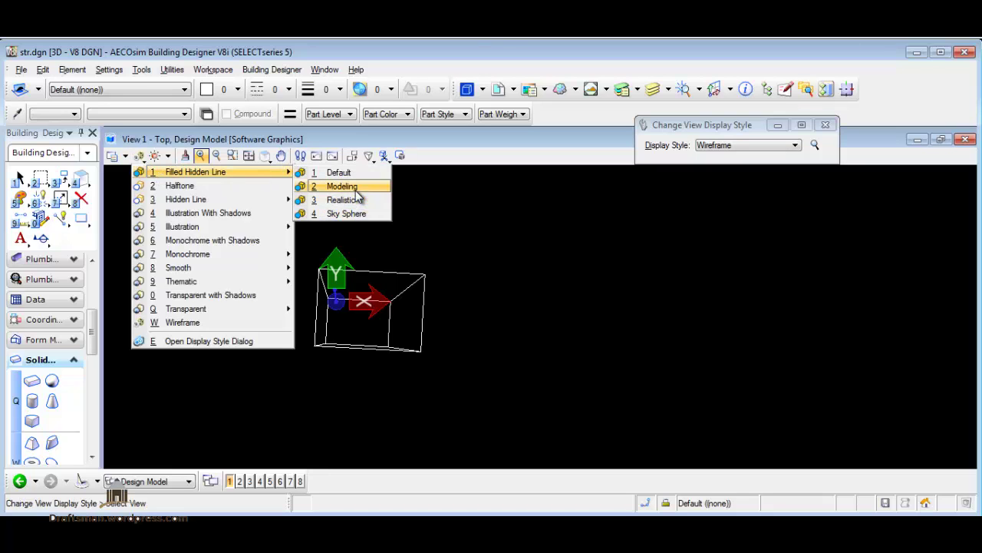
click(342, 186)
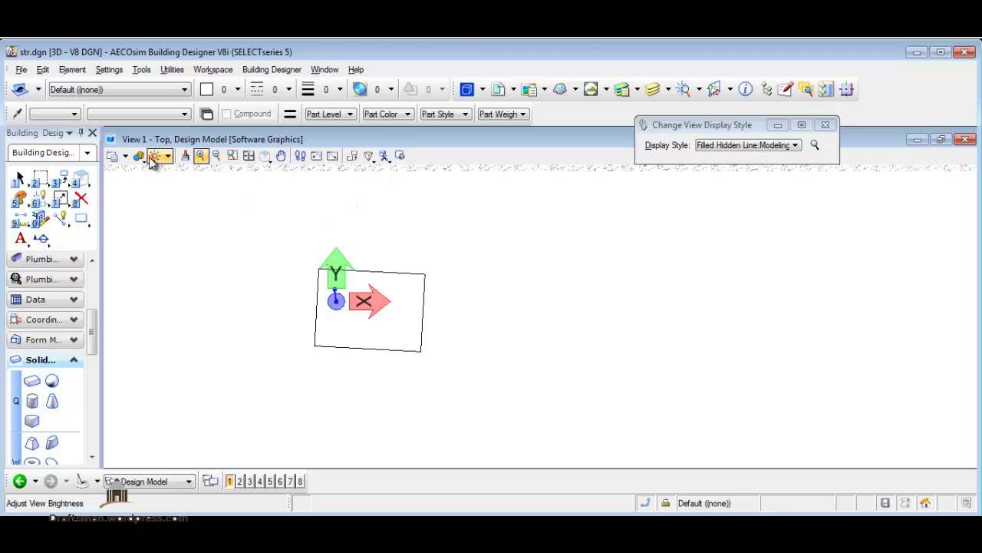
- Apply the default Filled Hidden Line style and open the Display Styles dialog
click(145, 157)
mouse_move(196, 172)
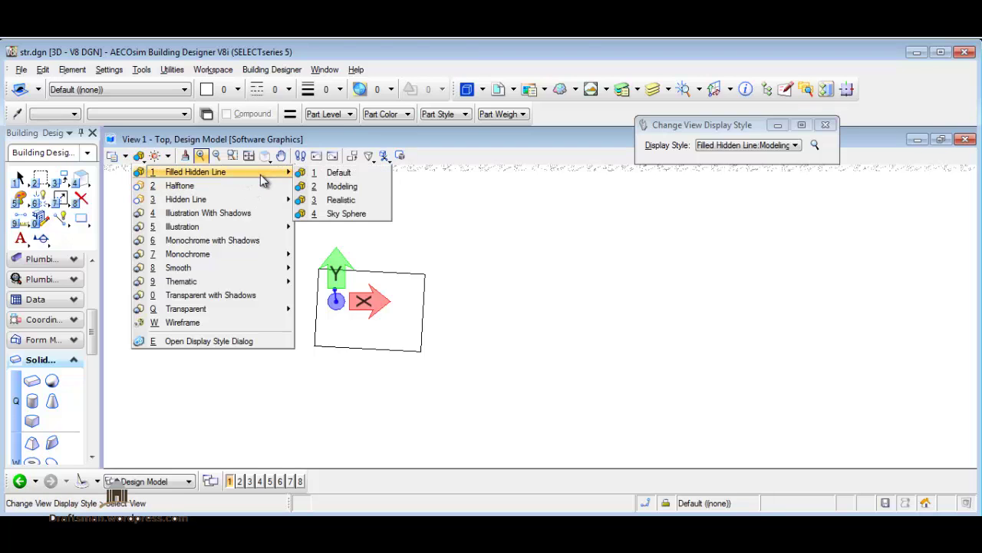
click(343, 177)
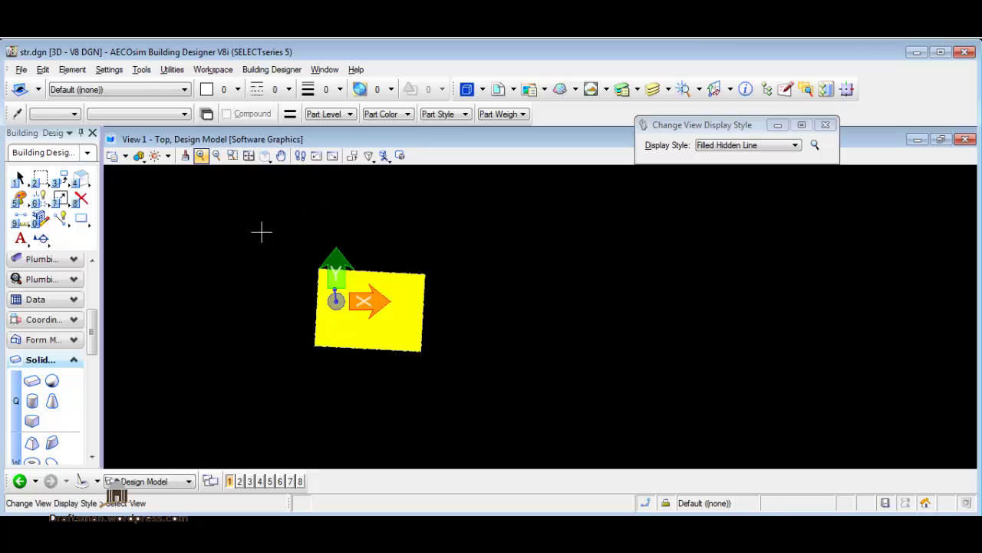
click(139, 158)
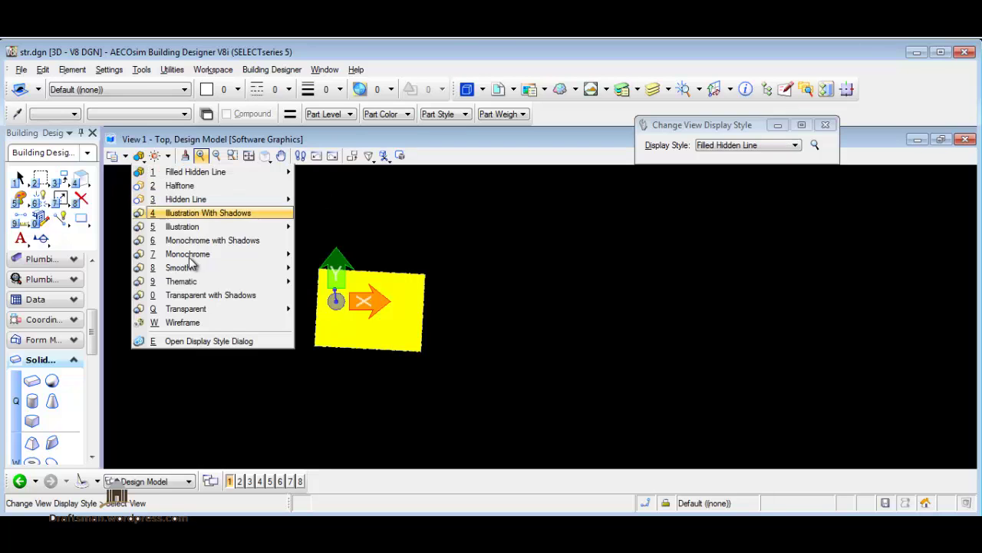
click(235, 344)
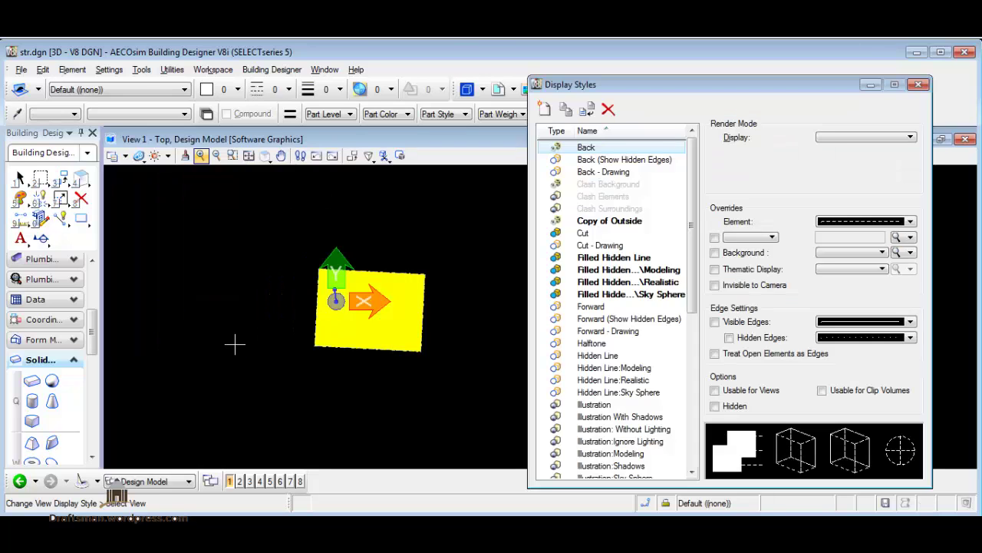
- Give the Filled Hidden Line style an element override of colour 10 with transparency 30
click(141, 158)
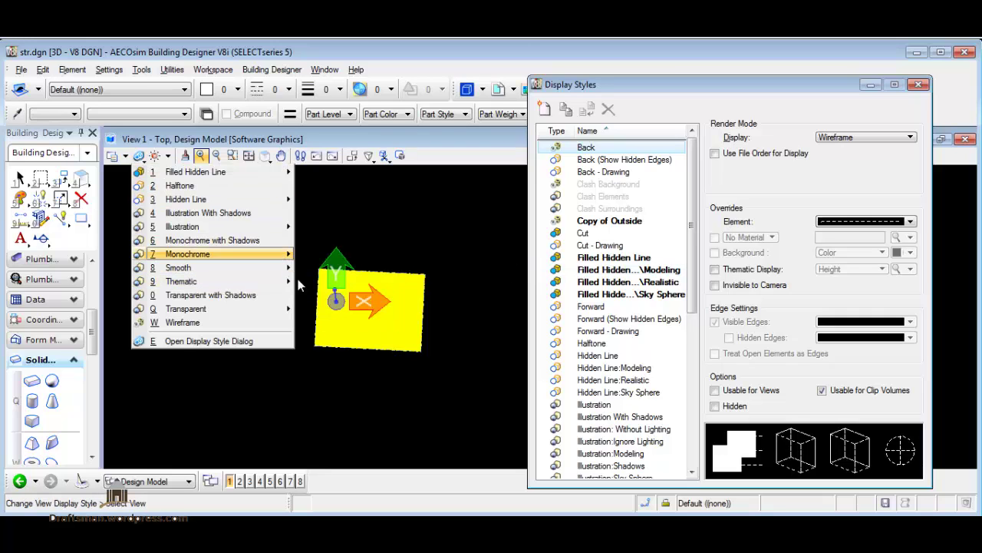
mouse_move(196, 172)
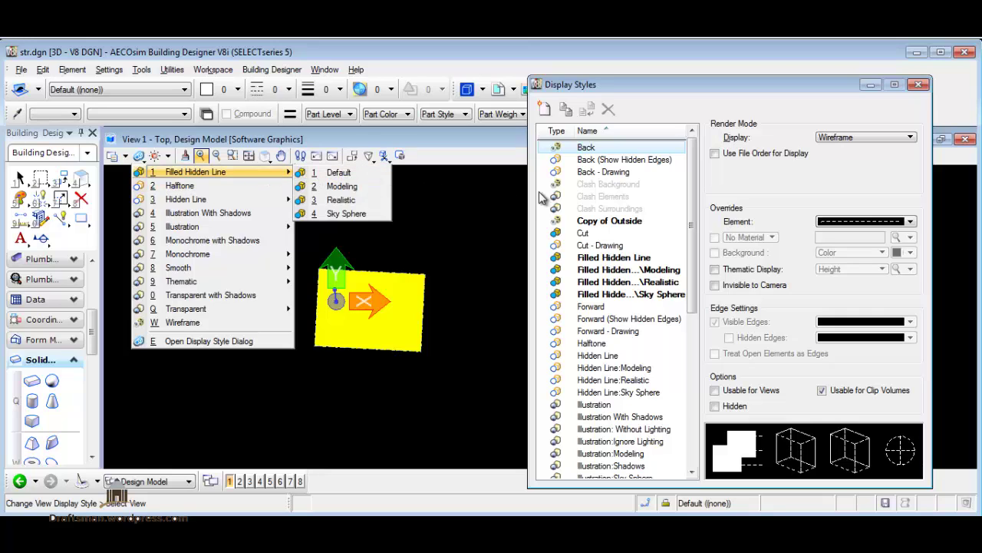
click(614, 257)
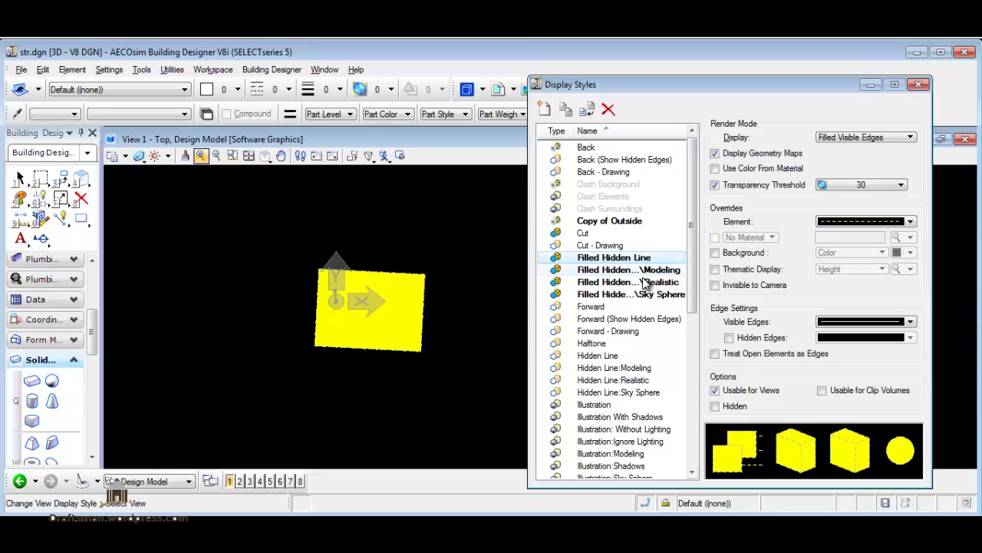
click(883, 221)
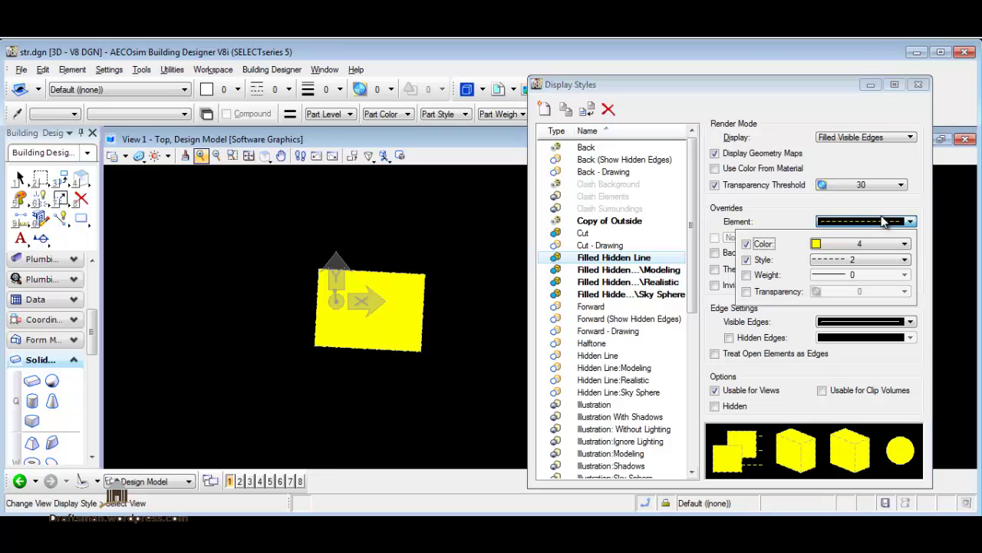
click(867, 244)
double_click(730, 303)
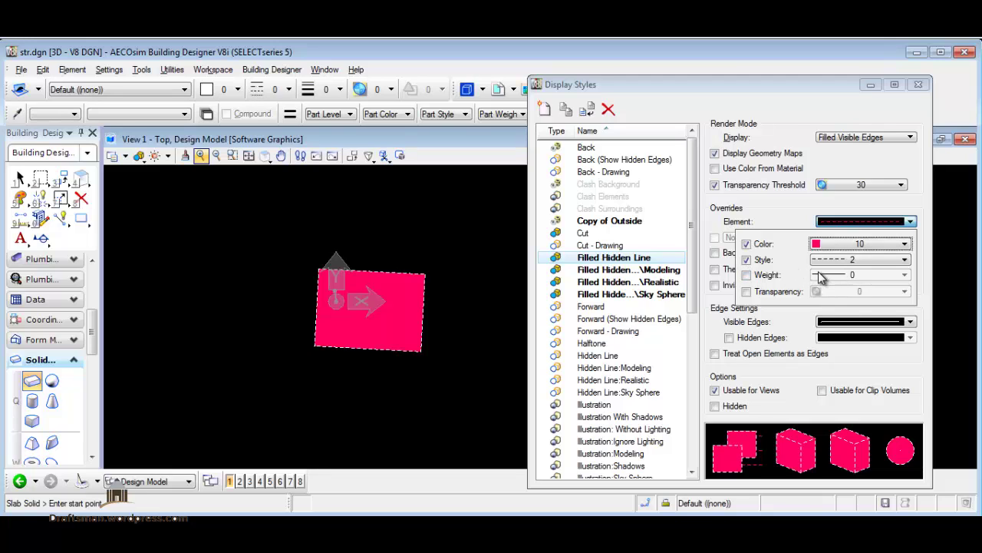
click(815, 295)
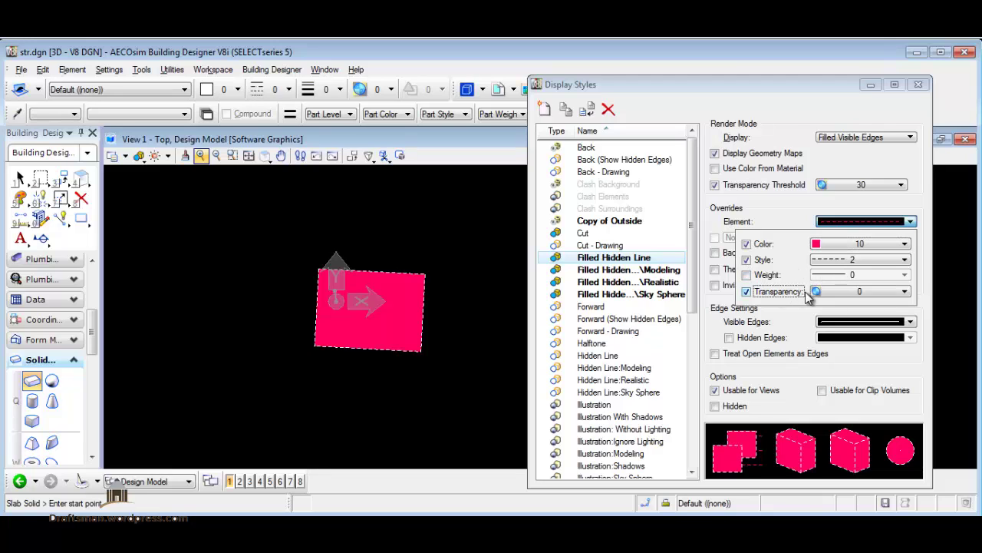
click(867, 292)
click(837, 357)
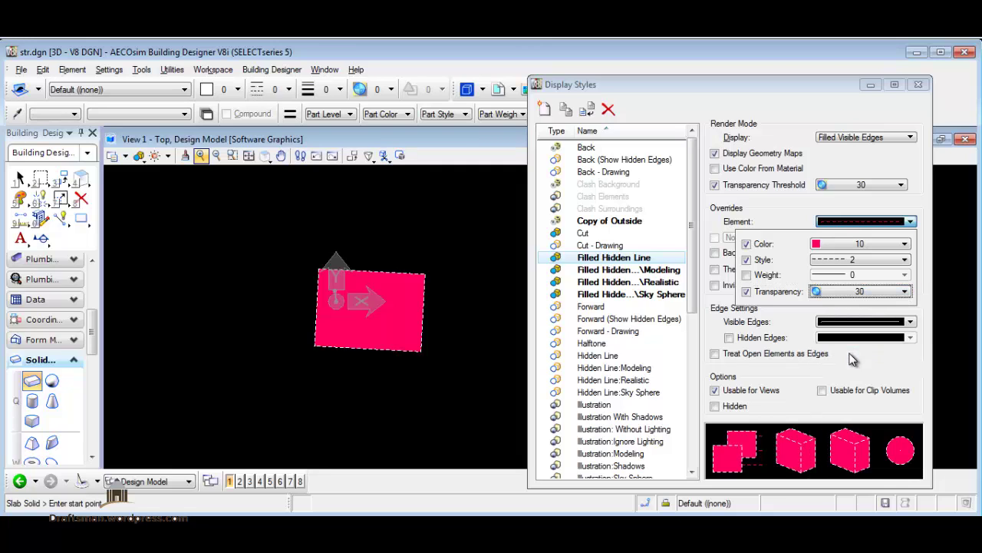
click(721, 324)
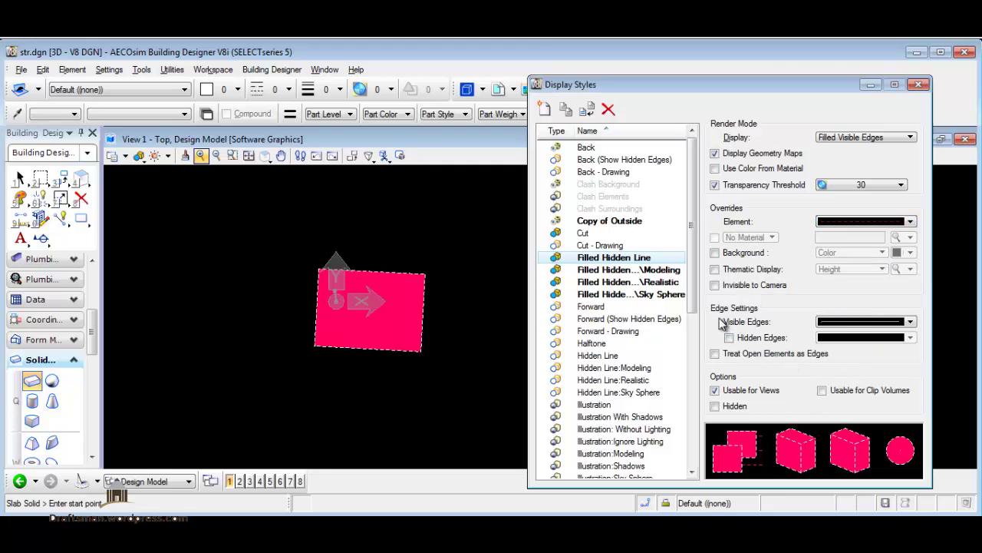
- Override the visible edge colour, trying 91 and 59 before settling on white colour 0
click(861, 323)
click(762, 347)
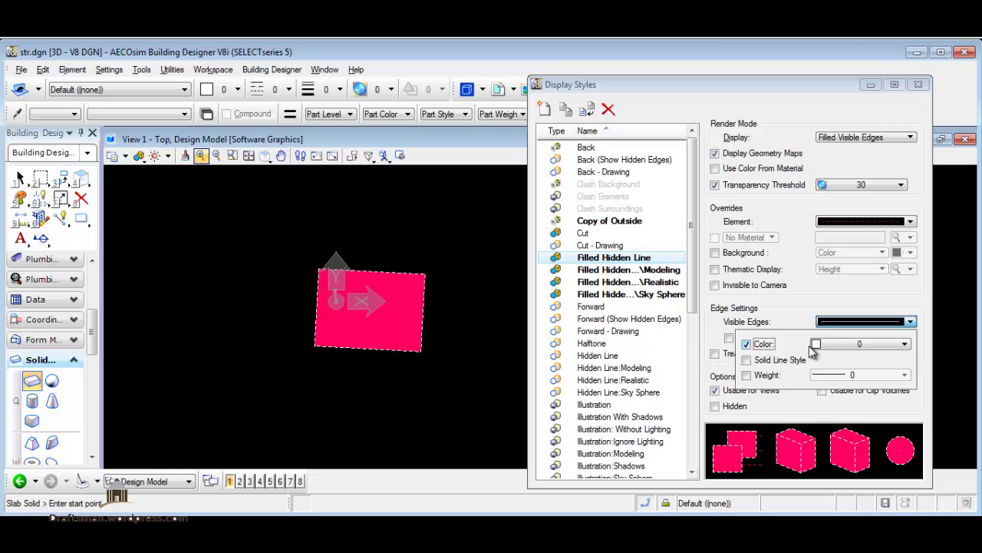
click(835, 346)
double_click(740, 203)
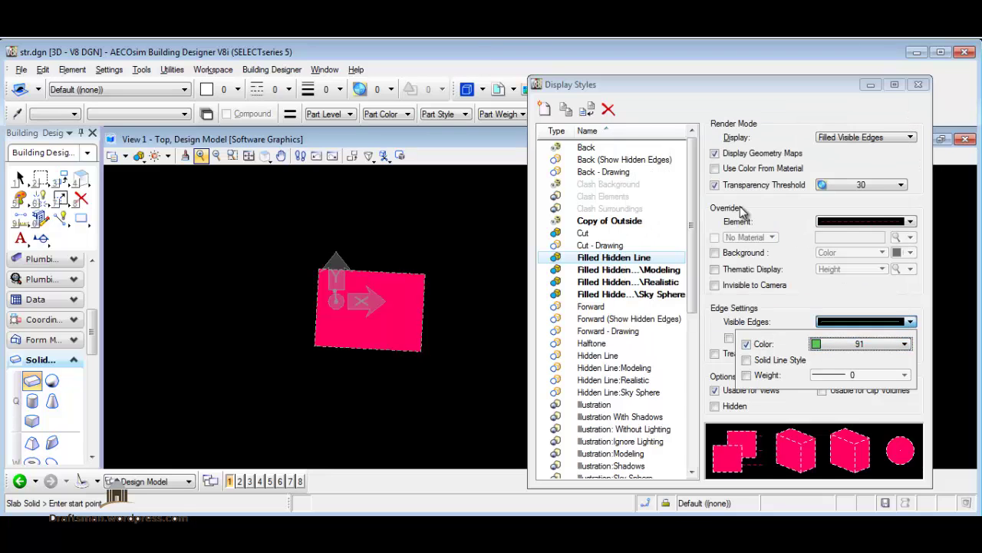
middle_drag(399, 350, 370, 356)
scroll(371, 355, up, 3)
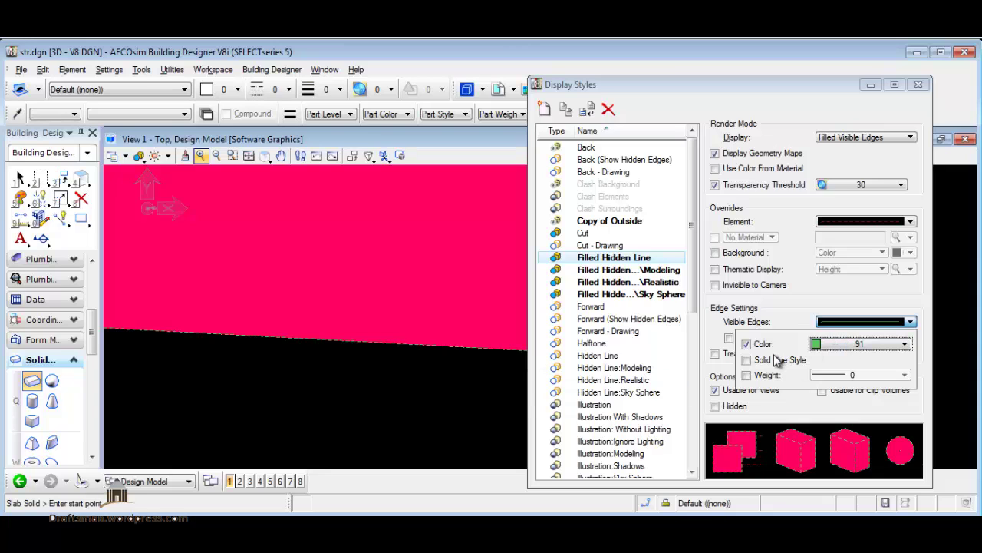
click(842, 347)
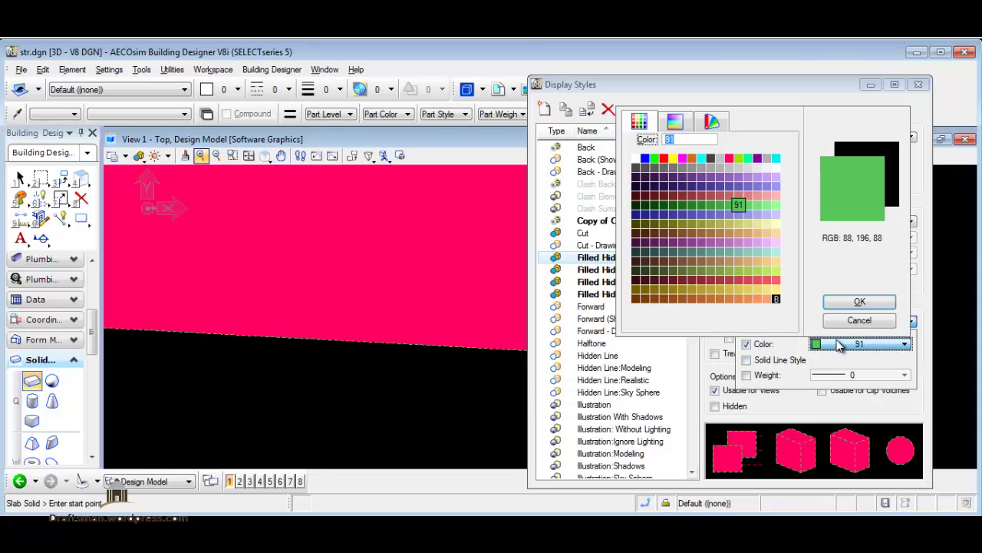
double_click(742, 191)
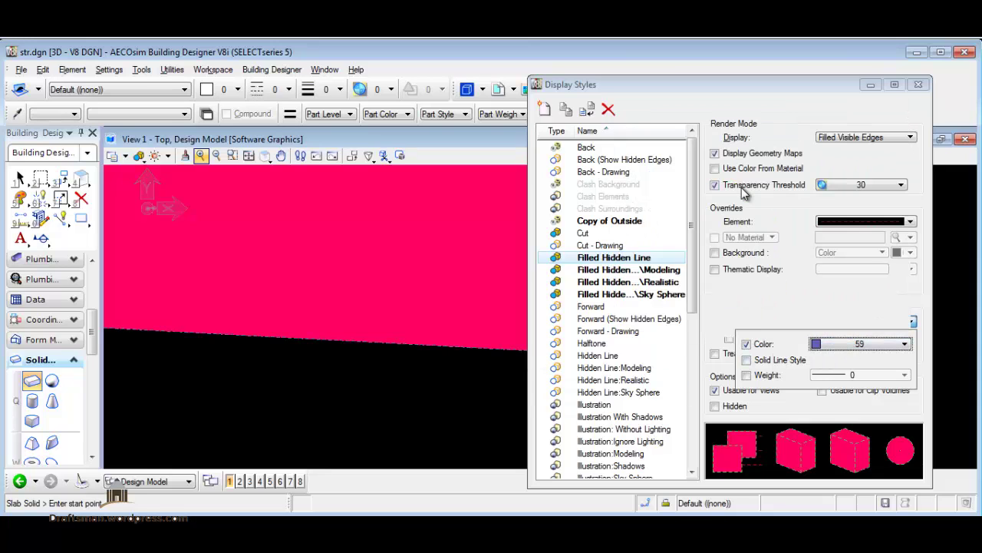
click(848, 344)
double_click(637, 160)
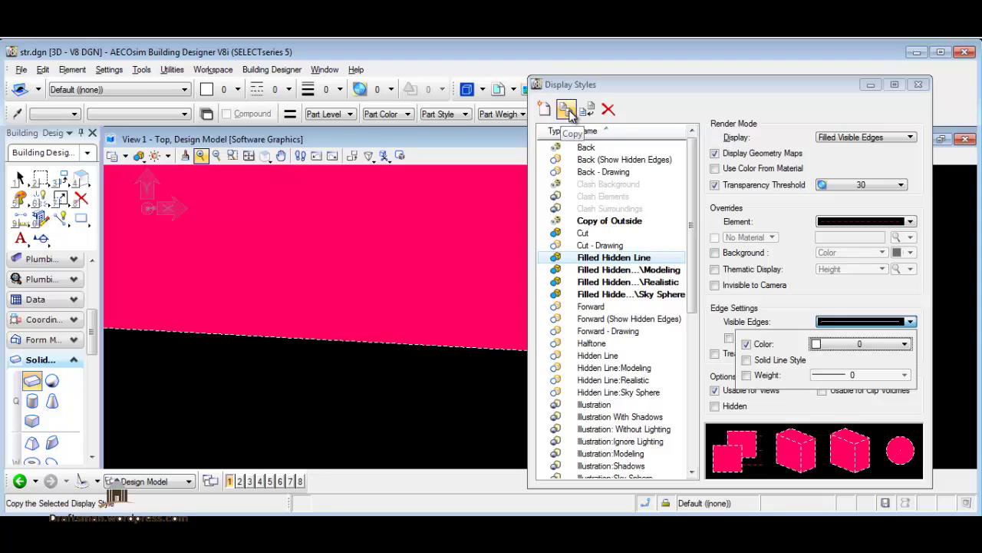
- Close the Display Styles dialog and lower the view's default lighting brightness
click(917, 86)
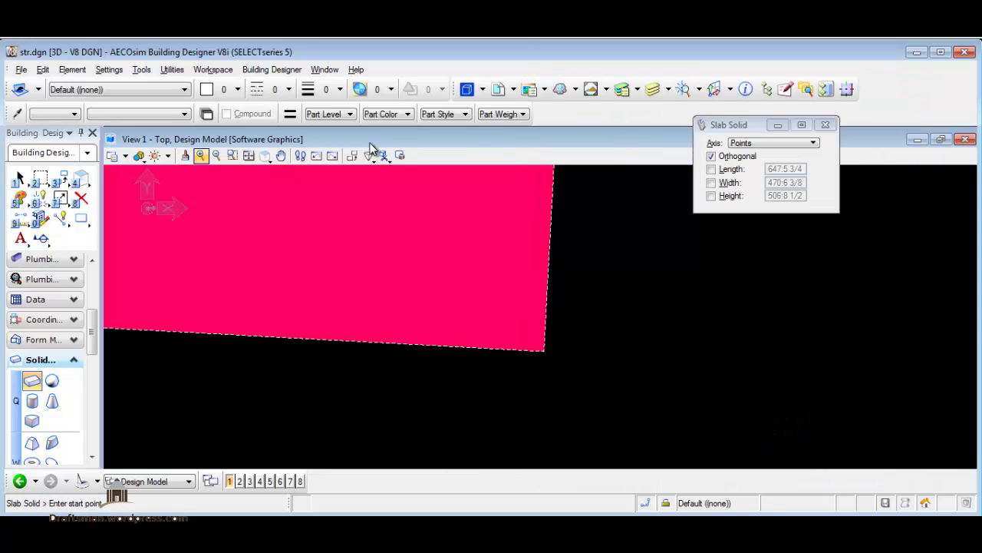
click(168, 157)
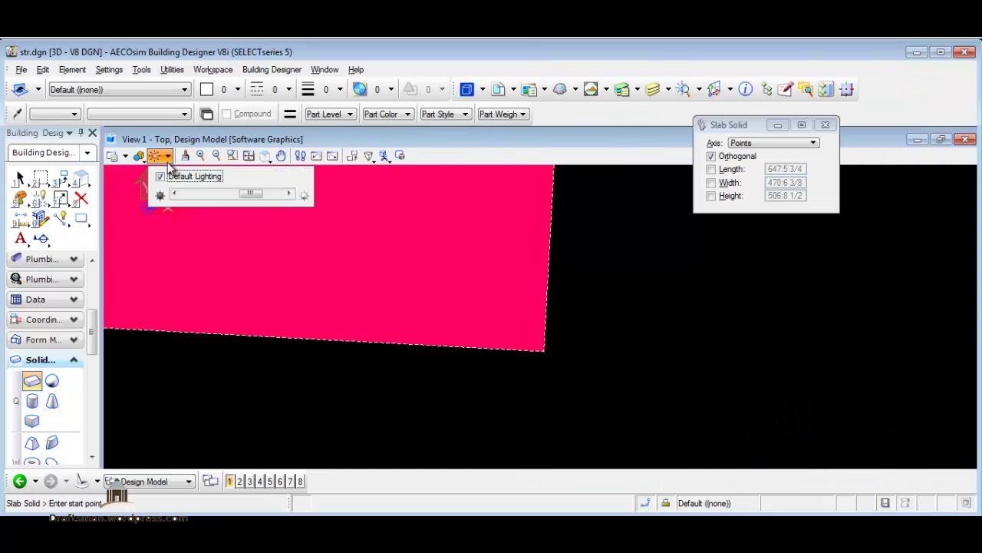
mouse_move(244, 195)
mouse_down()
mouse_move(207, 195)
mouse_move(272, 194)
mouse_up()
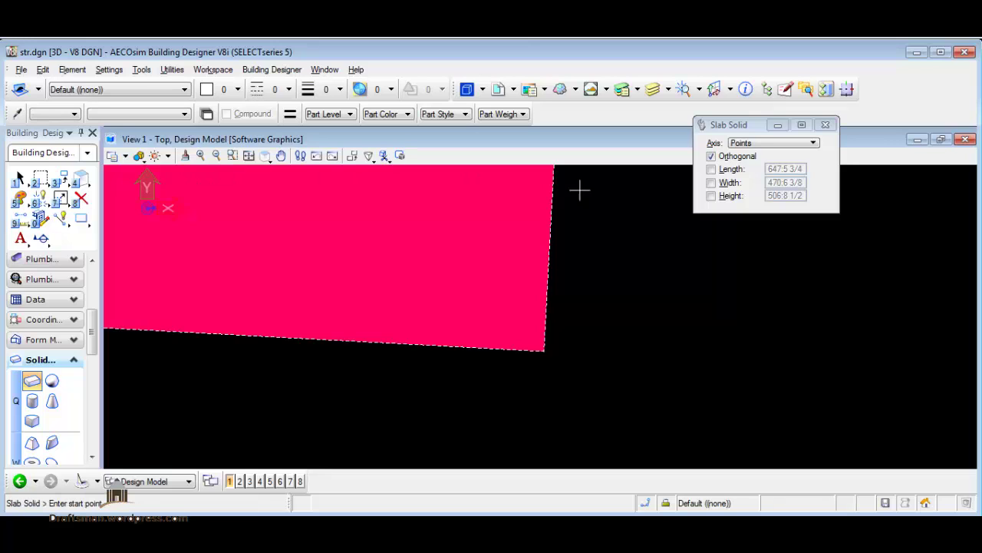
click(185, 158)
- Zoom in three times on the slab edge, then zoom out until the whole slab shows
click(199, 158)
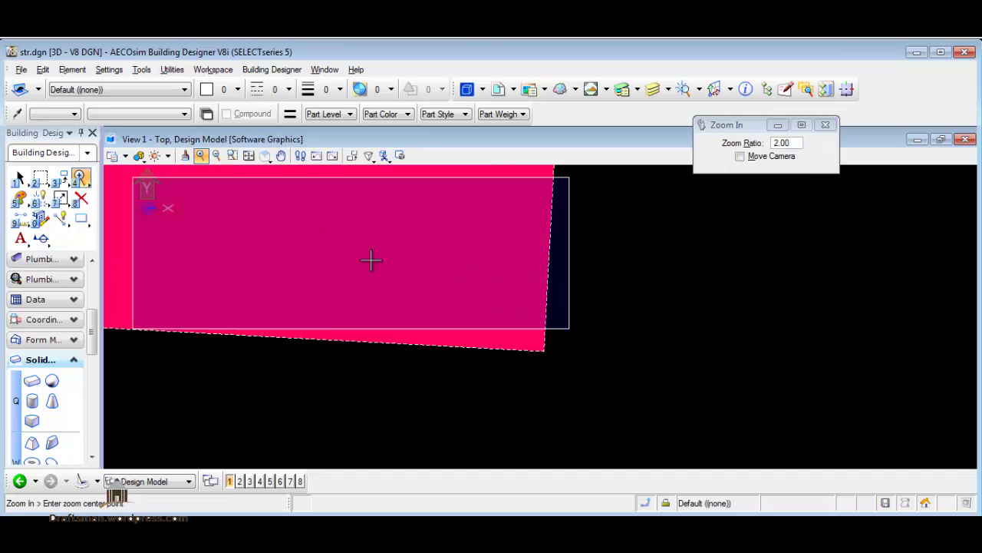
click(418, 293)
click(529, 387)
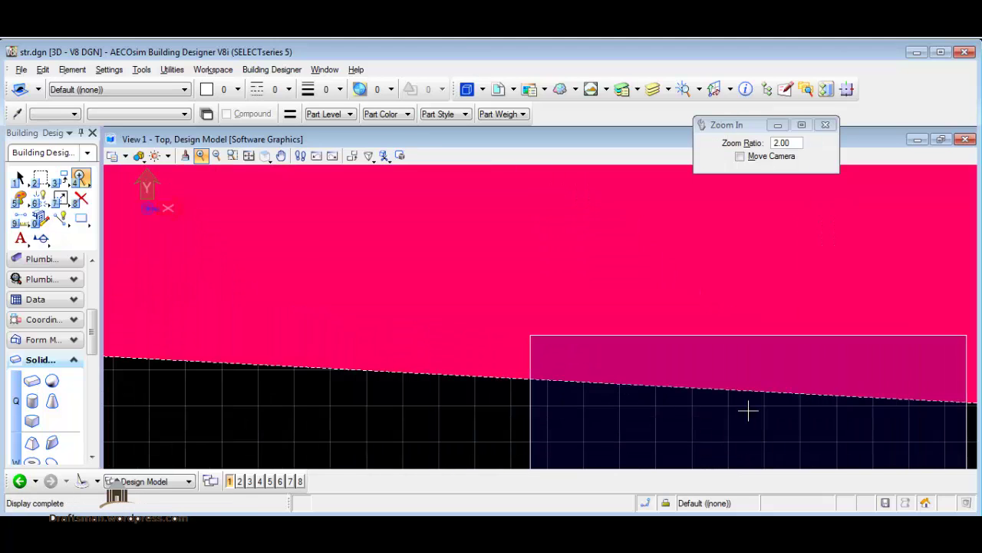
click(697, 407)
click(214, 159)
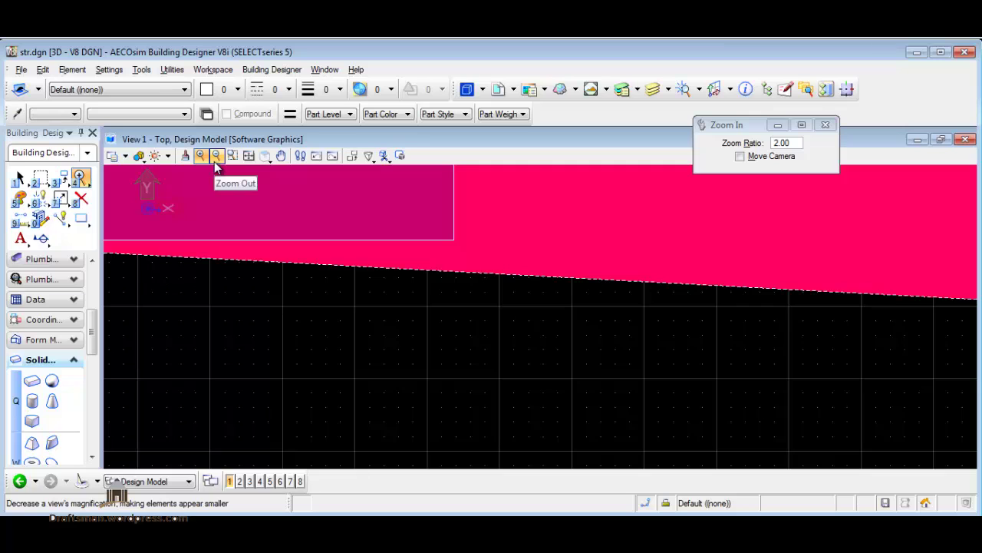
click(280, 234)
click(280, 234)
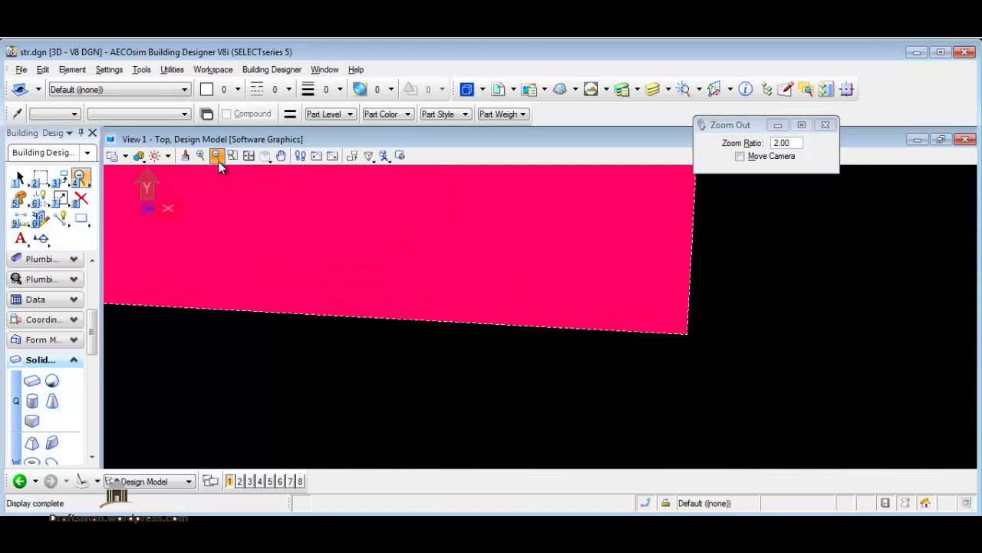
click(217, 156)
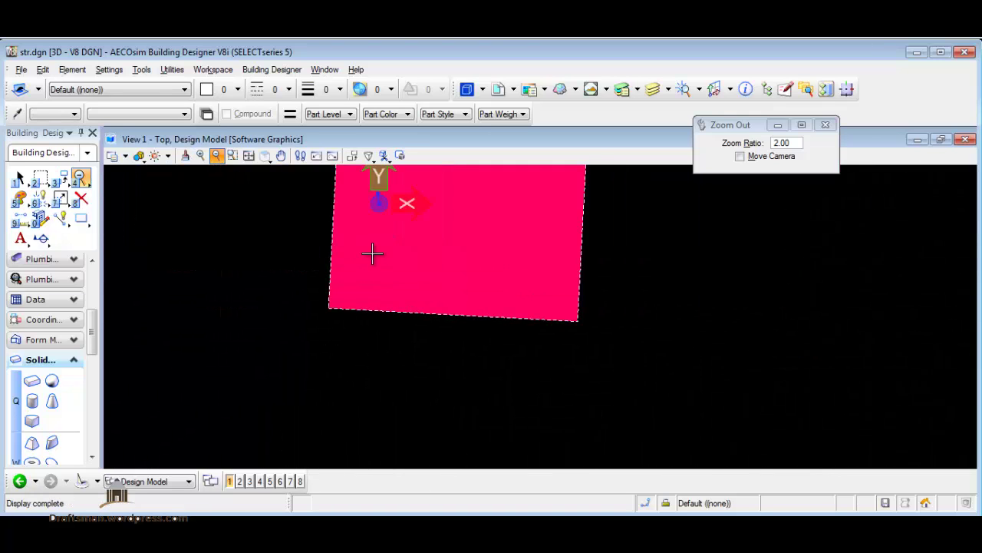
- Window-zoom into the slab's top-left corner, then fit the whole slab back in view
key(q)
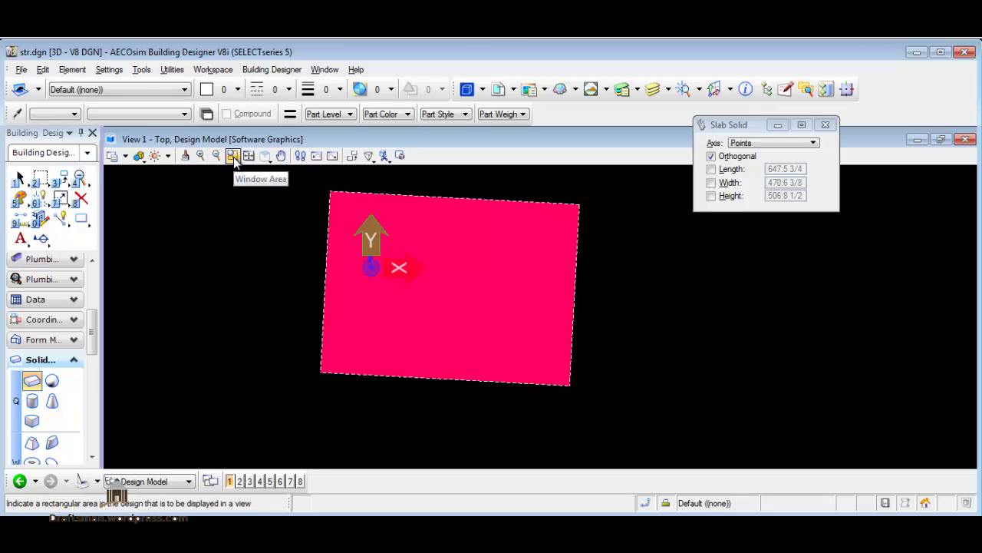
click(233, 157)
click(307, 177)
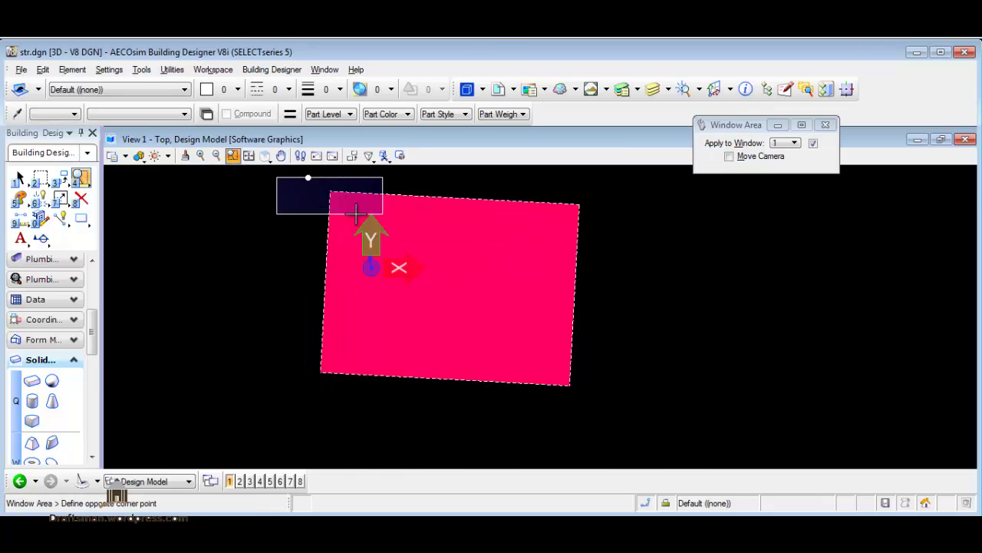
click(375, 235)
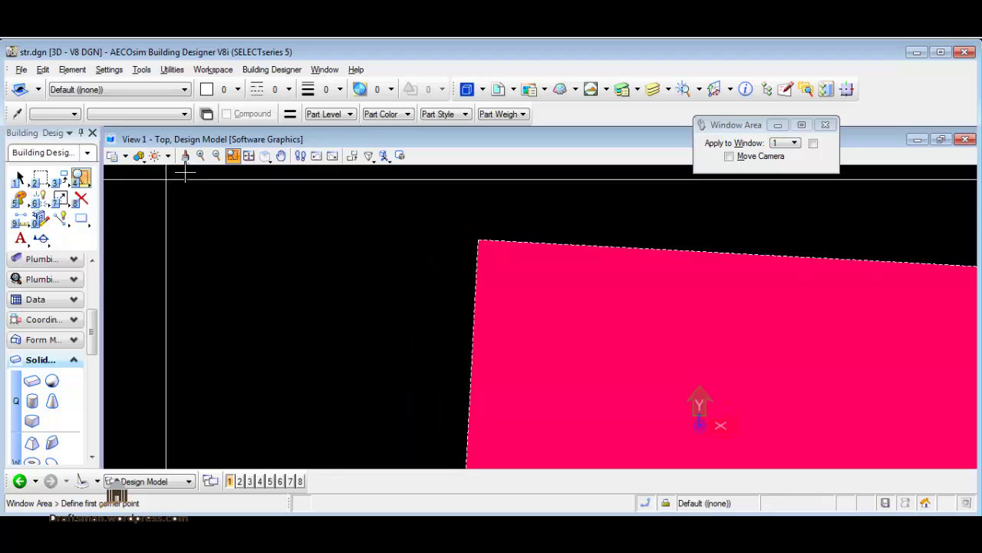
click(249, 157)
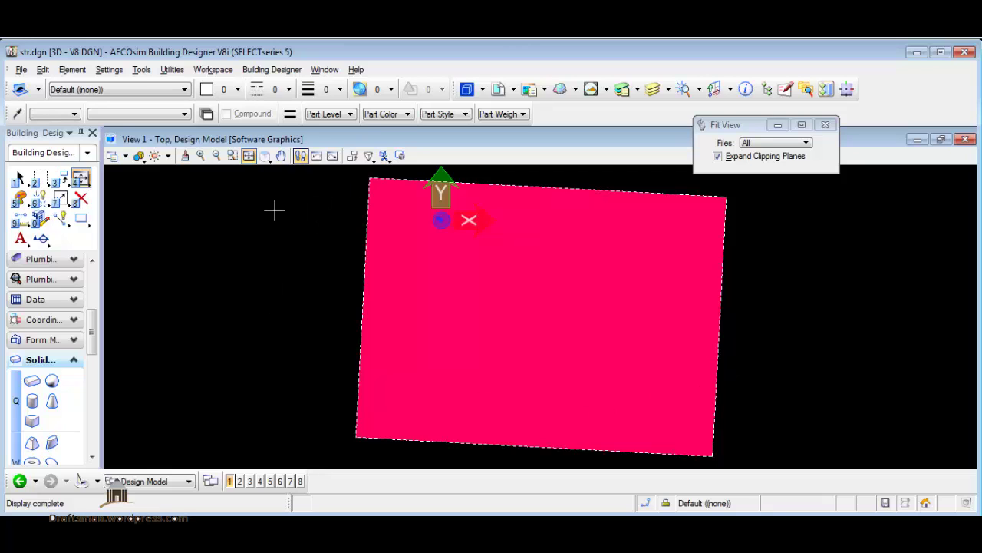
click(263, 162)
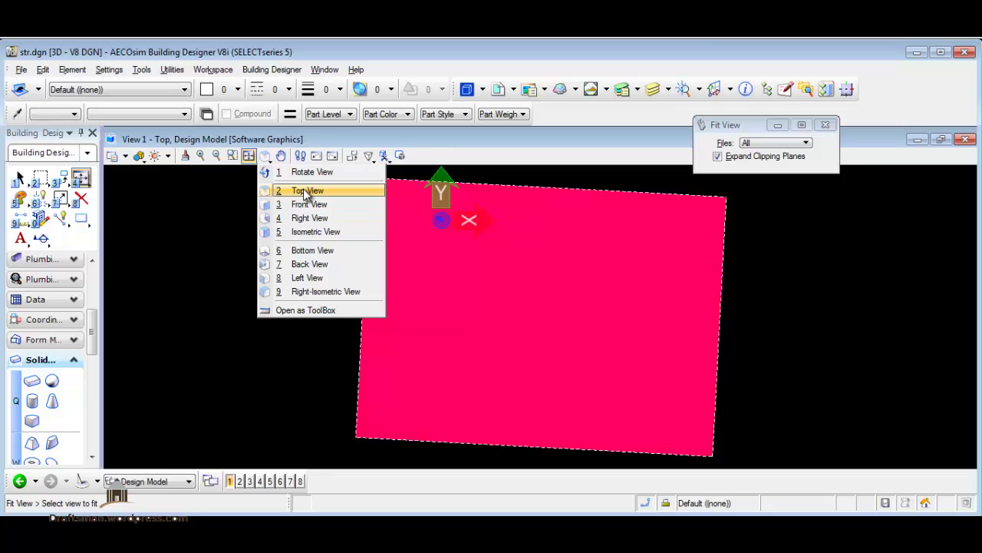
- Cycle the view through Isometric, Top, Front, Right and back to Isometric, then pan the box up-left
click(315, 232)
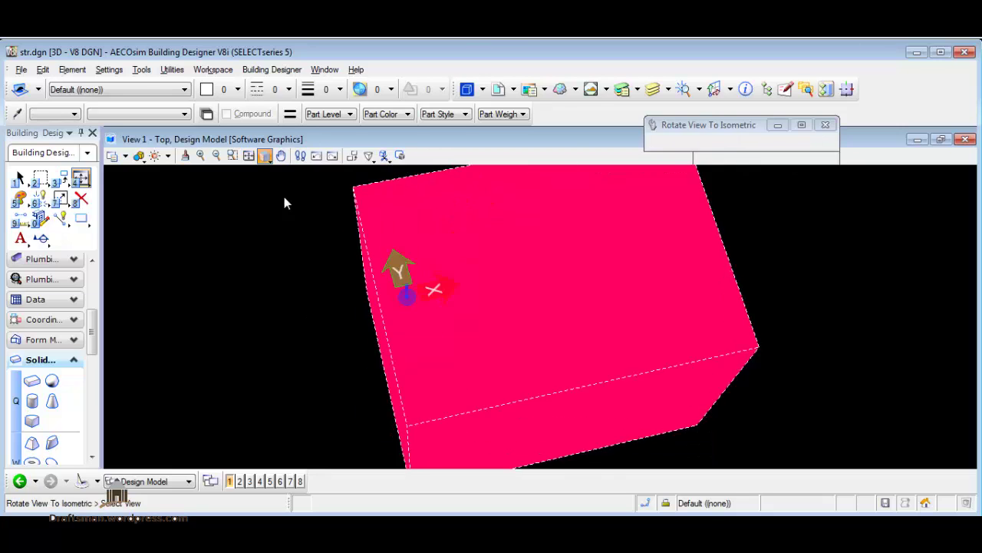
click(265, 161)
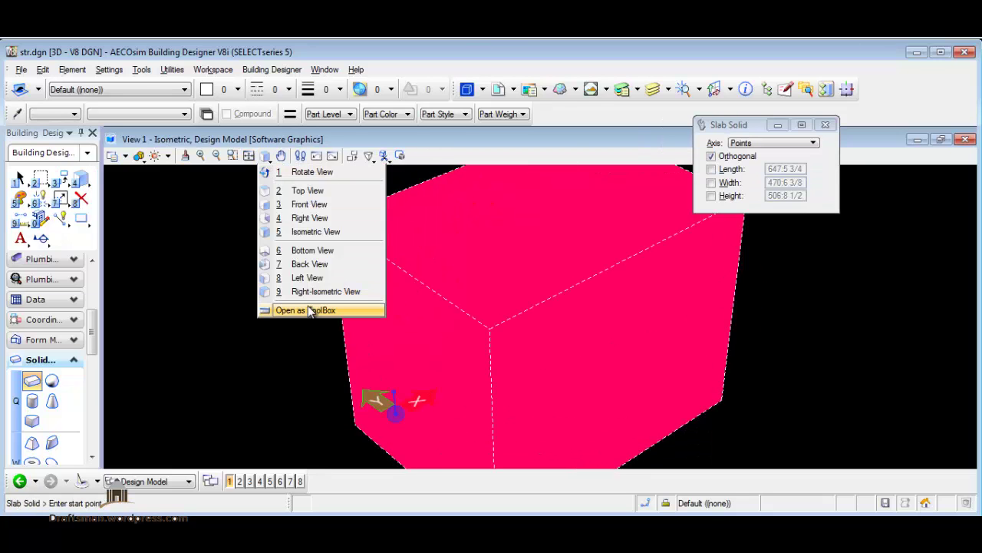
click(310, 311)
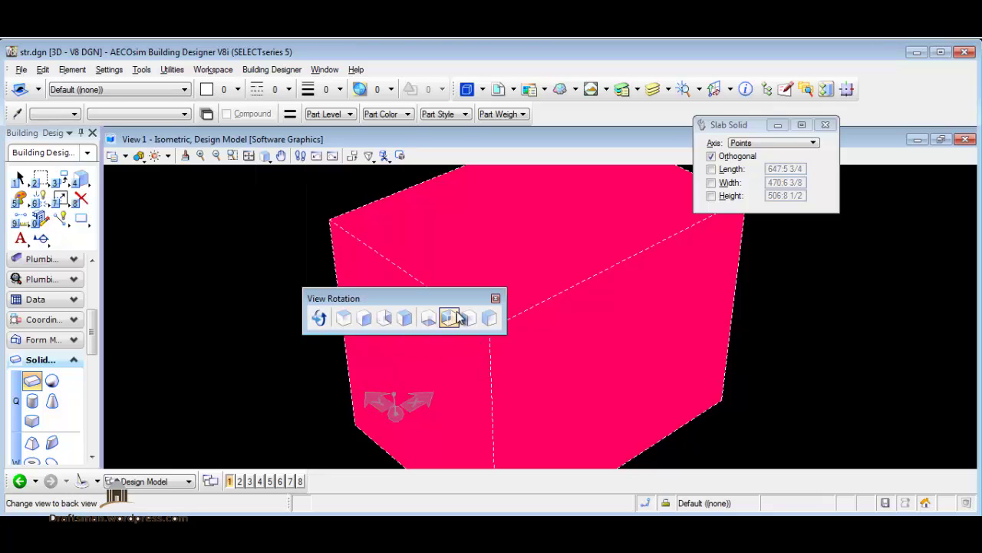
click(364, 318)
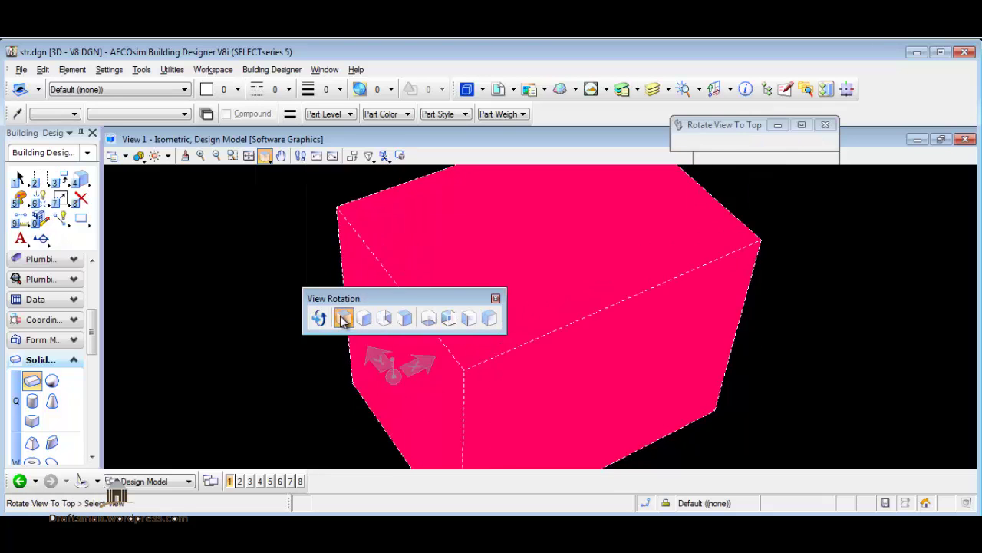
click(364, 318)
click(385, 318)
click(405, 318)
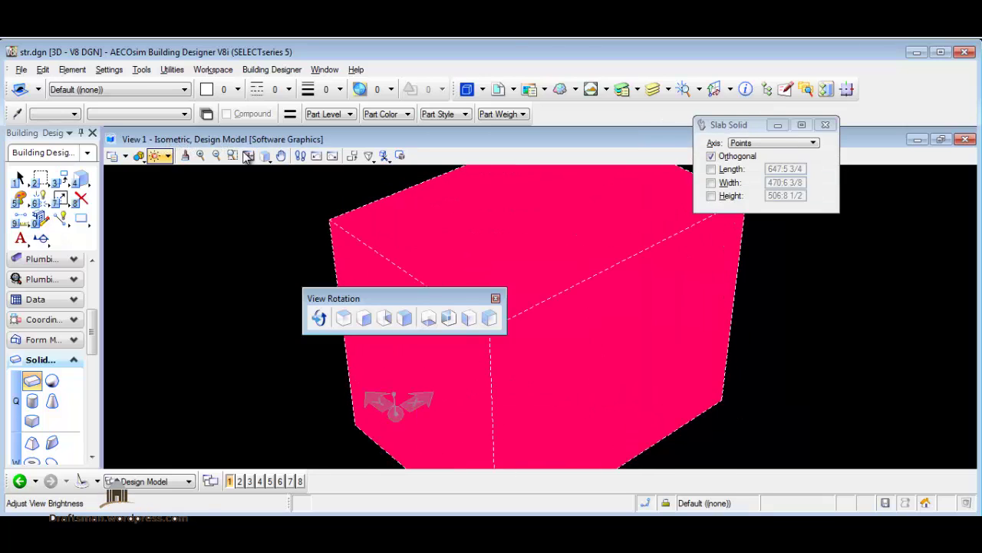
click(496, 299)
mouse_move(454, 364)
middle_down()
mouse_move(537, 356)
mouse_move(303, 237)
middle_up()
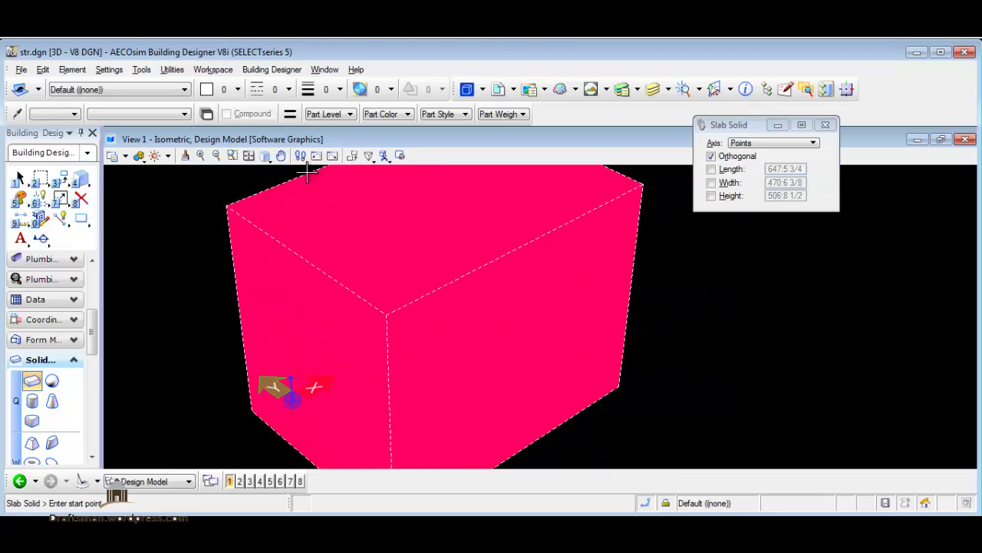
click(283, 156)
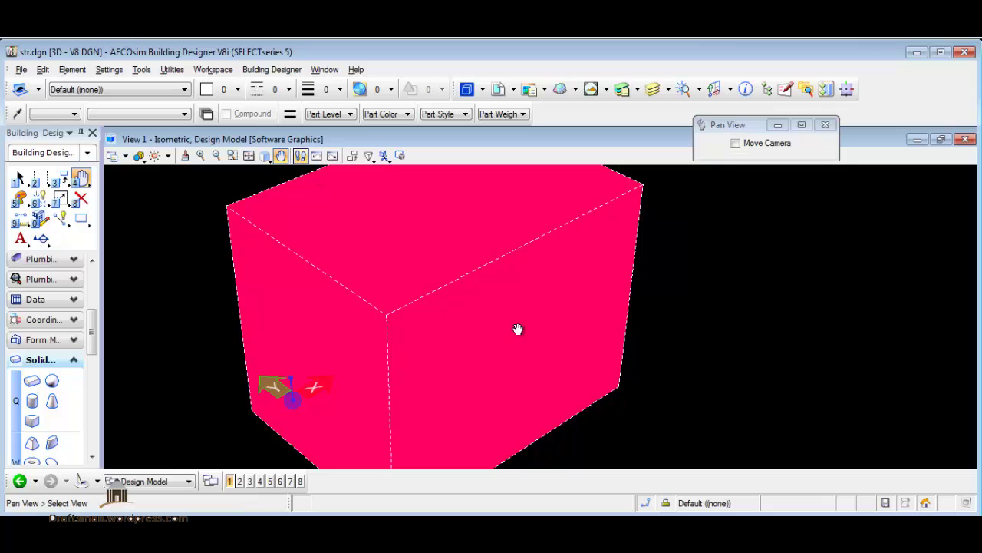
mouse_move(517, 329)
mouse_down()
mouse_move(300, 294)
mouse_move(748, 297)
mouse_move(532, 410)
mouse_move(667, 274)
mouse_move(717, 414)
mouse_move(512, 351)
mouse_move(403, 272)
mouse_up()
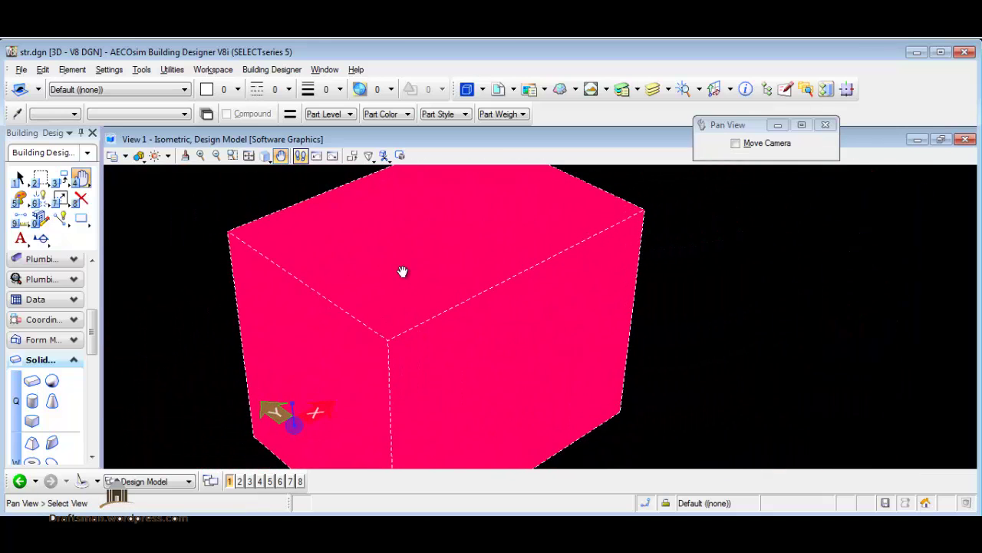
click(317, 157)
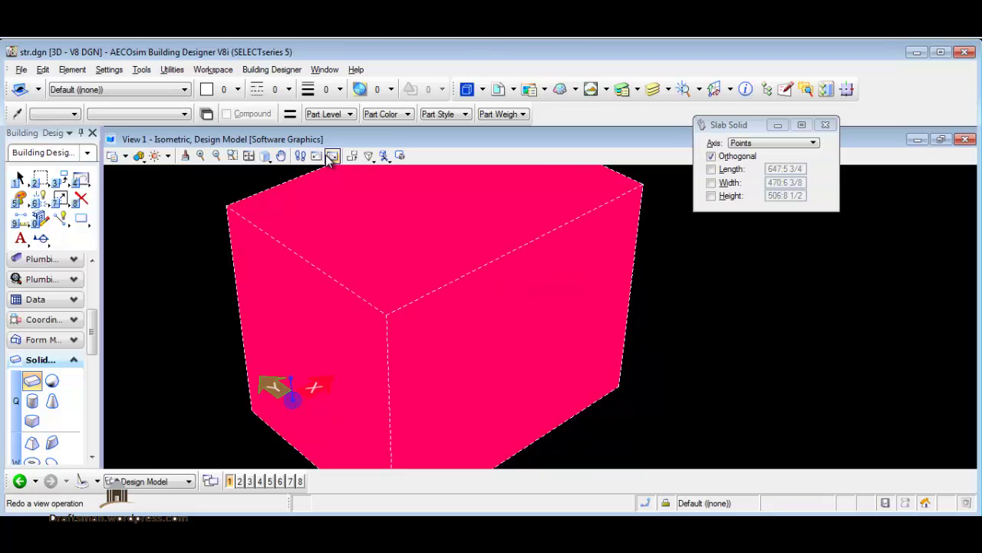
click(317, 157)
click(317, 157)
click(317, 156)
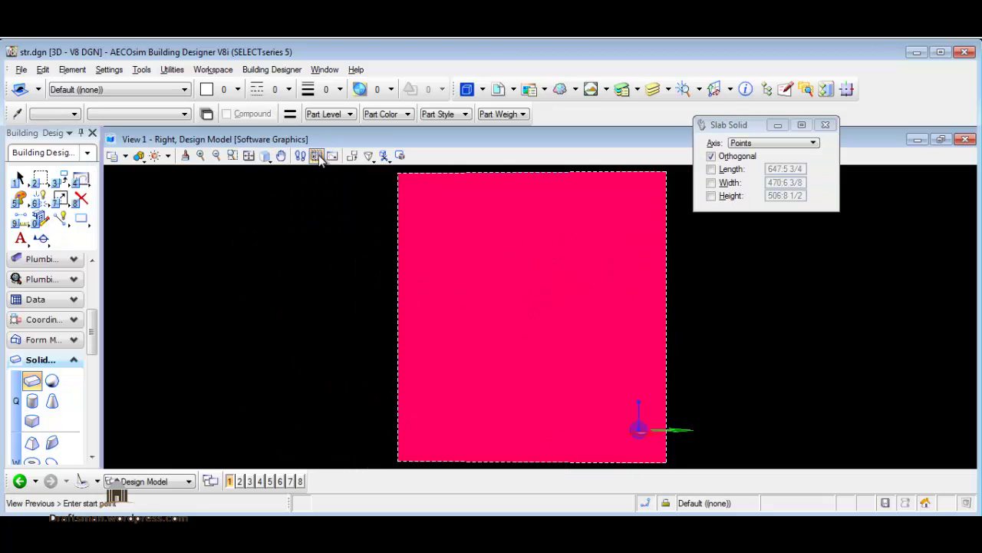
click(317, 157)
click(317, 156)
click(332, 157)
click(332, 158)
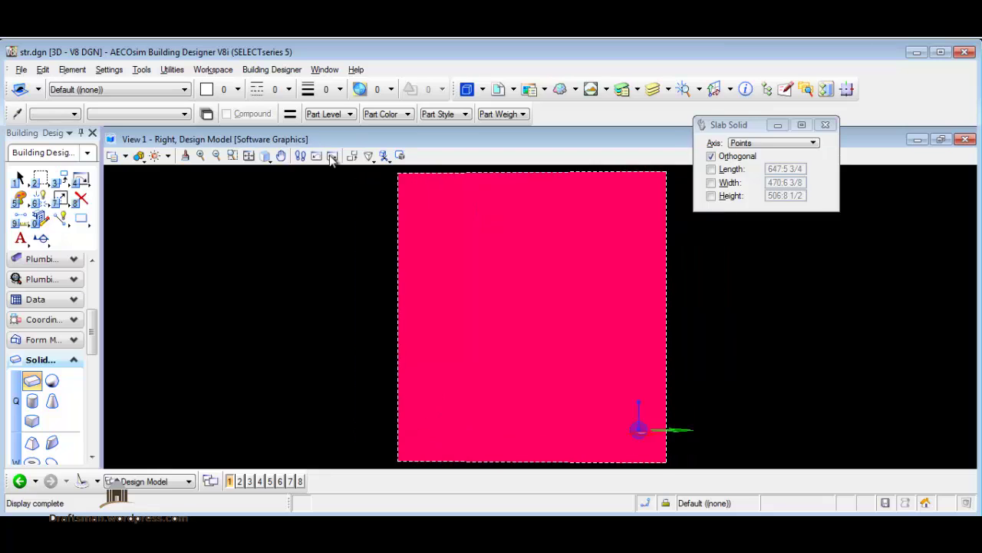
click(331, 157)
click(331, 157)
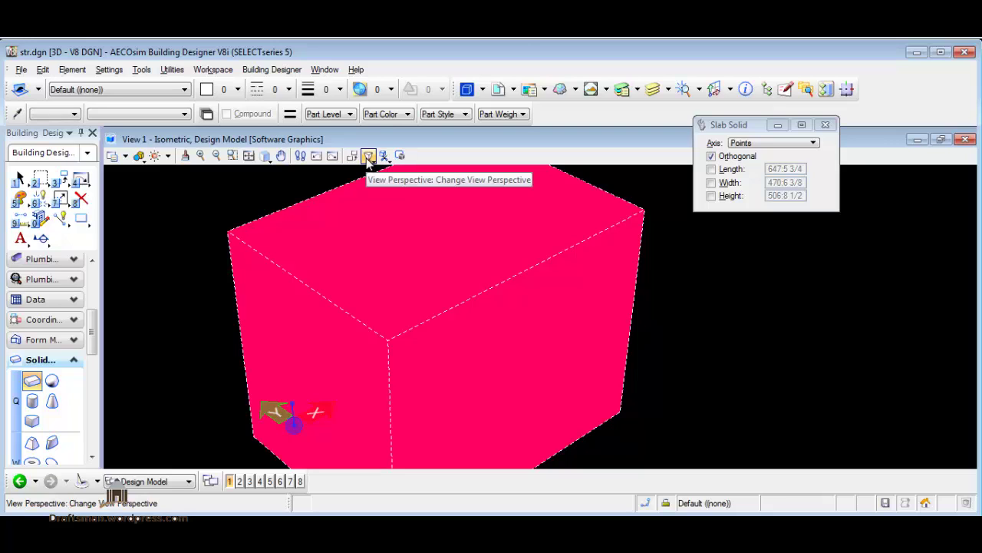
- Switch View 1 to camera perspective by interactively setting a new eye point
click(369, 157)
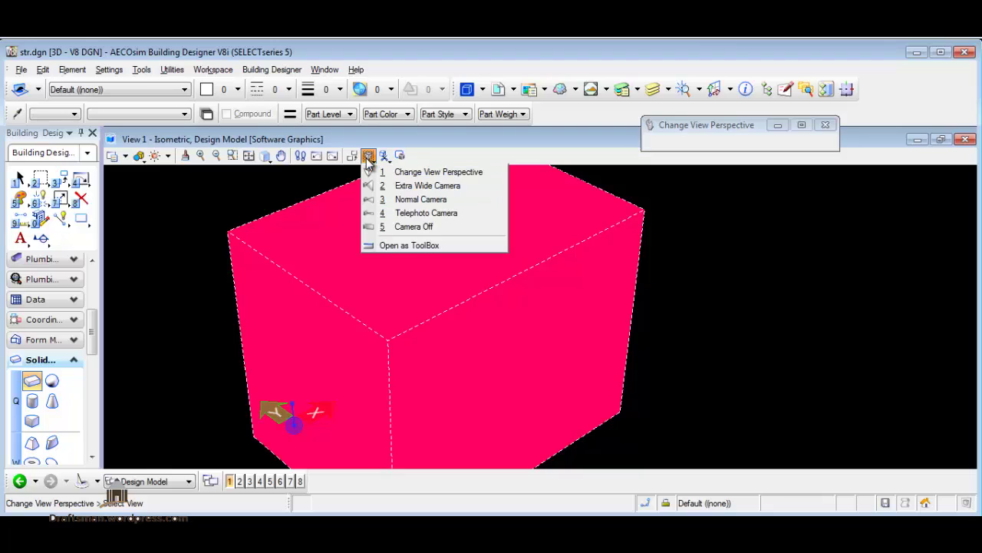
drag(368, 159, 443, 224)
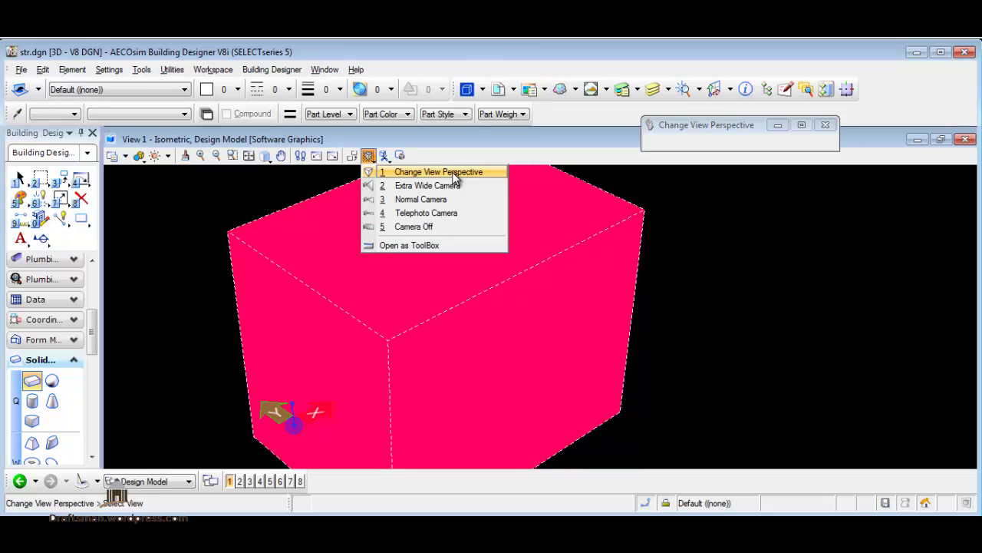
click(453, 173)
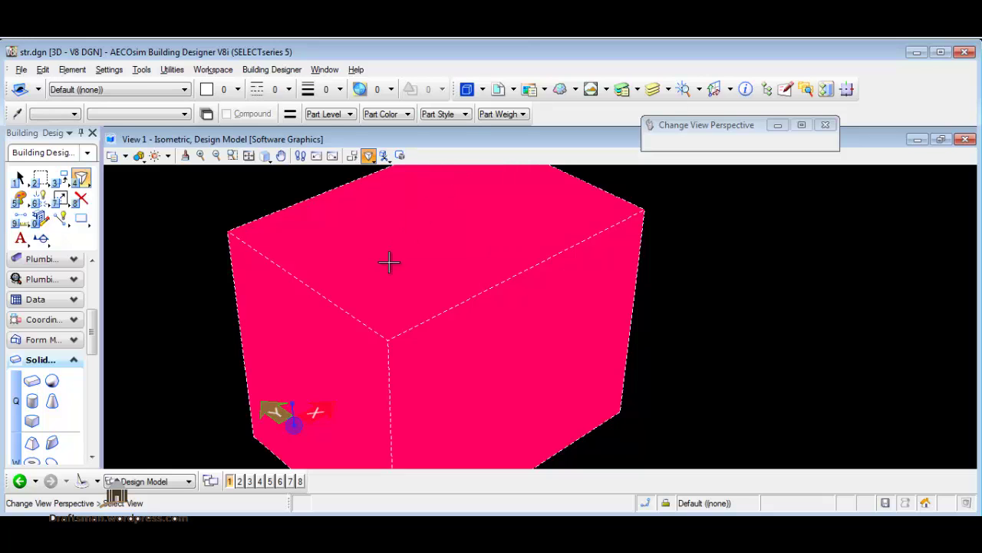
click(376, 296)
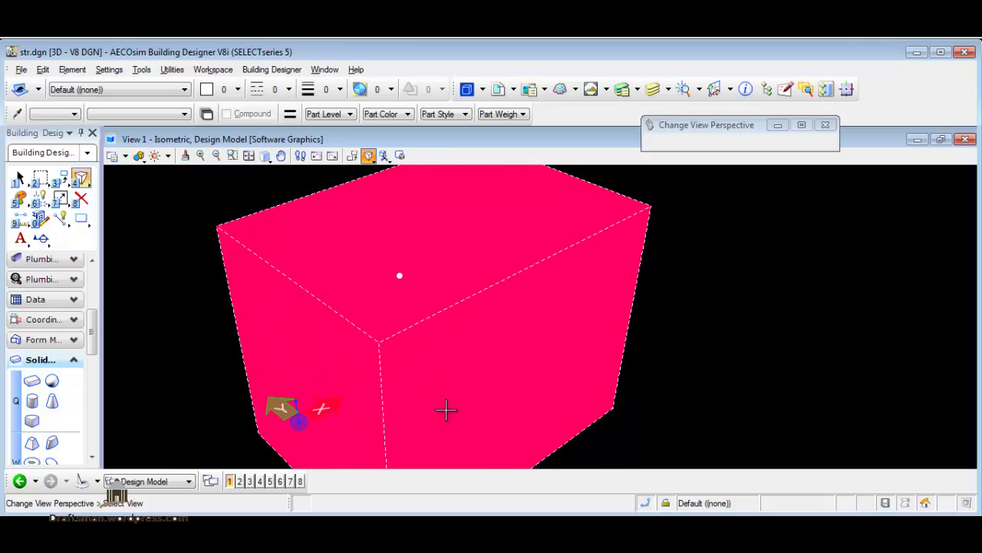
- Draw two two-corner clip masks, one cutting off the box's top and one left of the box
click(400, 157)
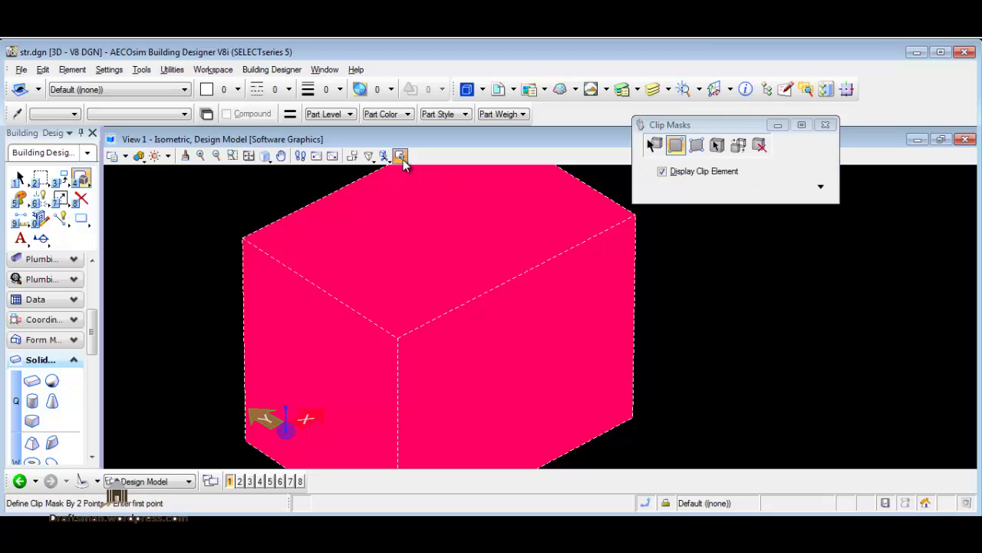
click(492, 224)
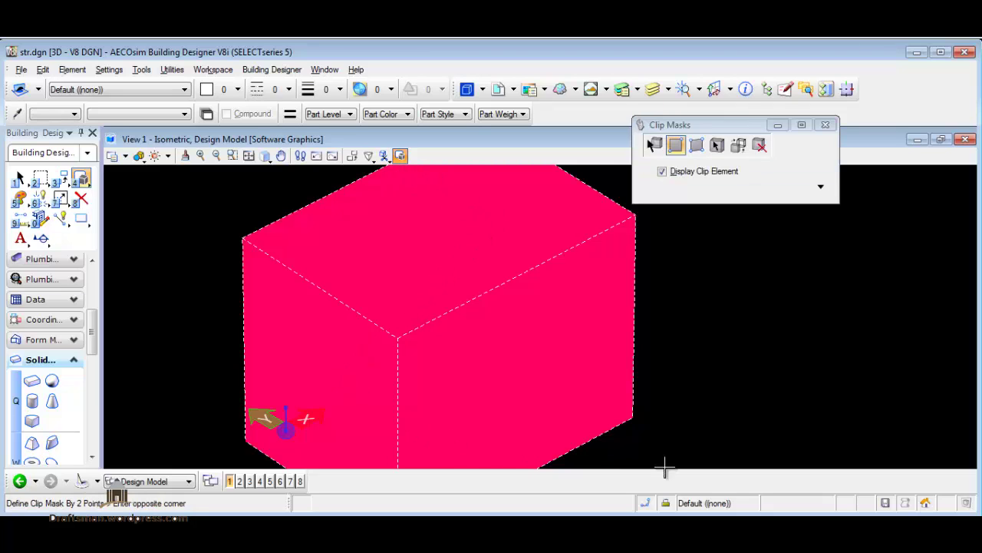
click(277, 206)
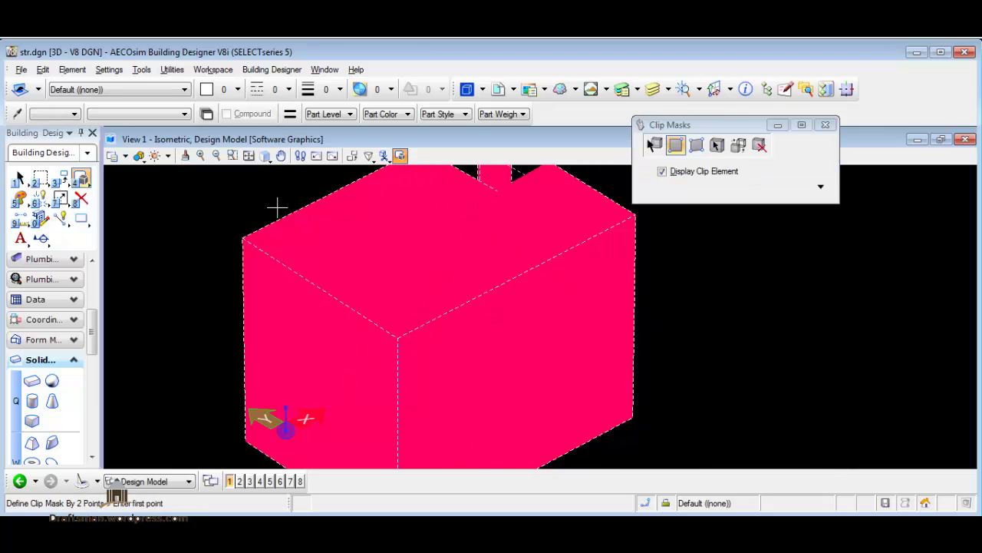
scroll(460, 376, down, 5)
scroll(465, 355, up, 2)
scroll(459, 386, up, 3)
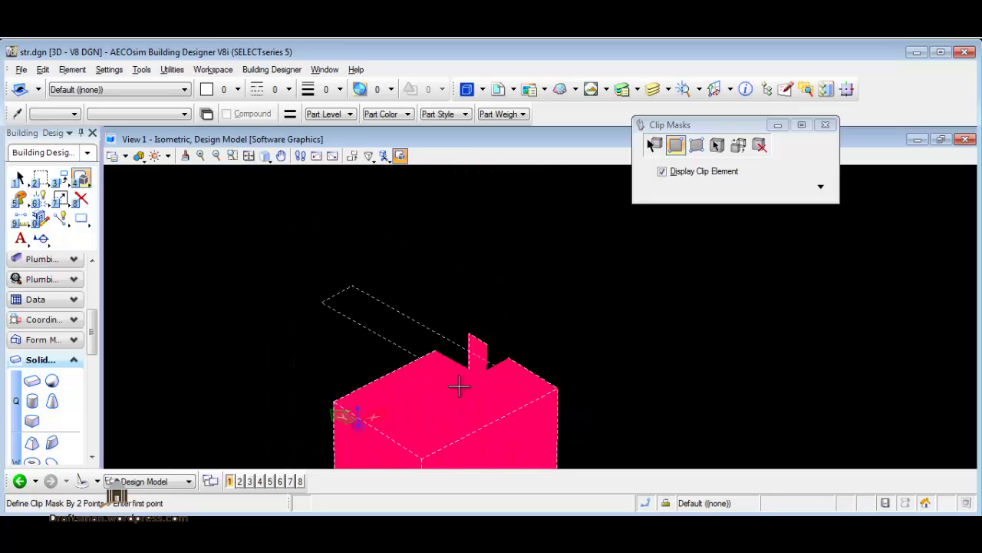
click(373, 347)
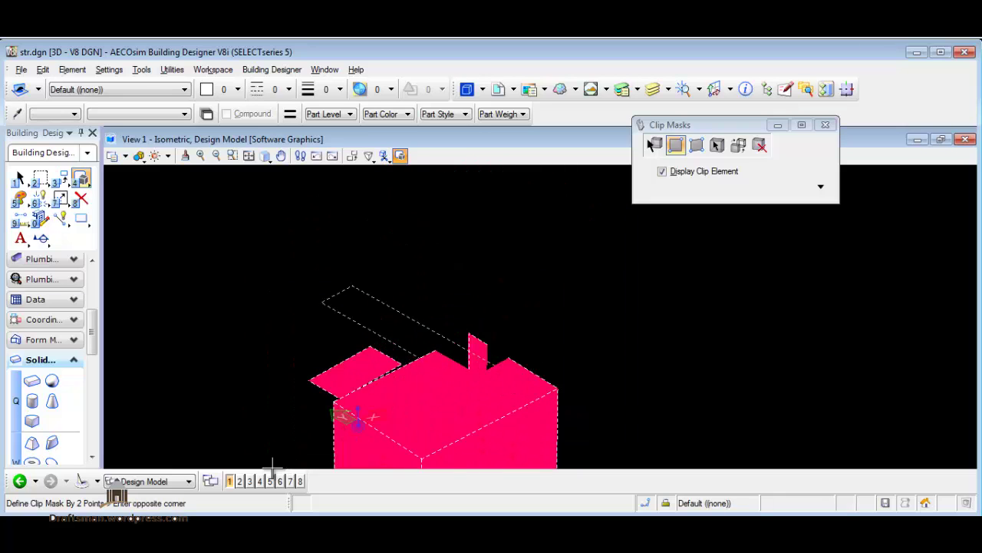
click(269, 359)
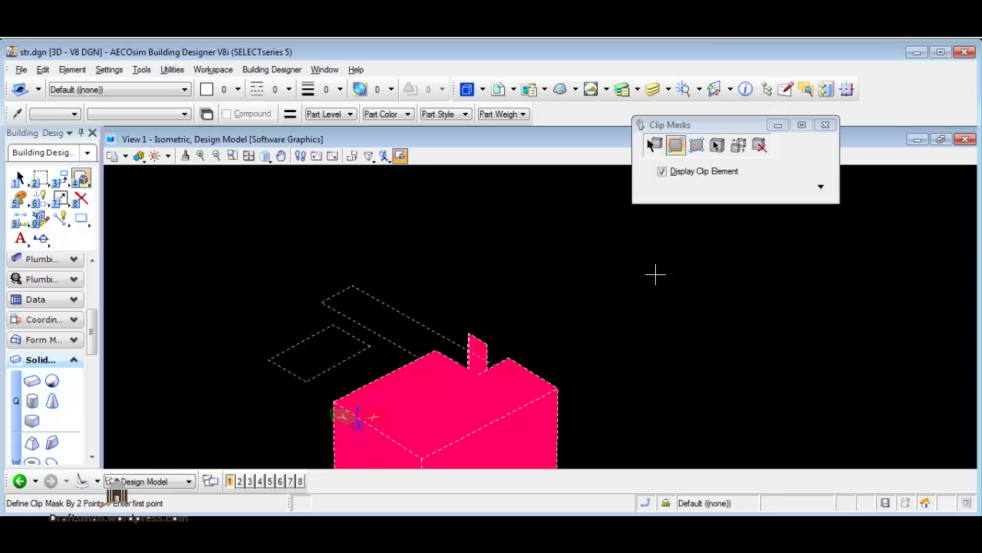